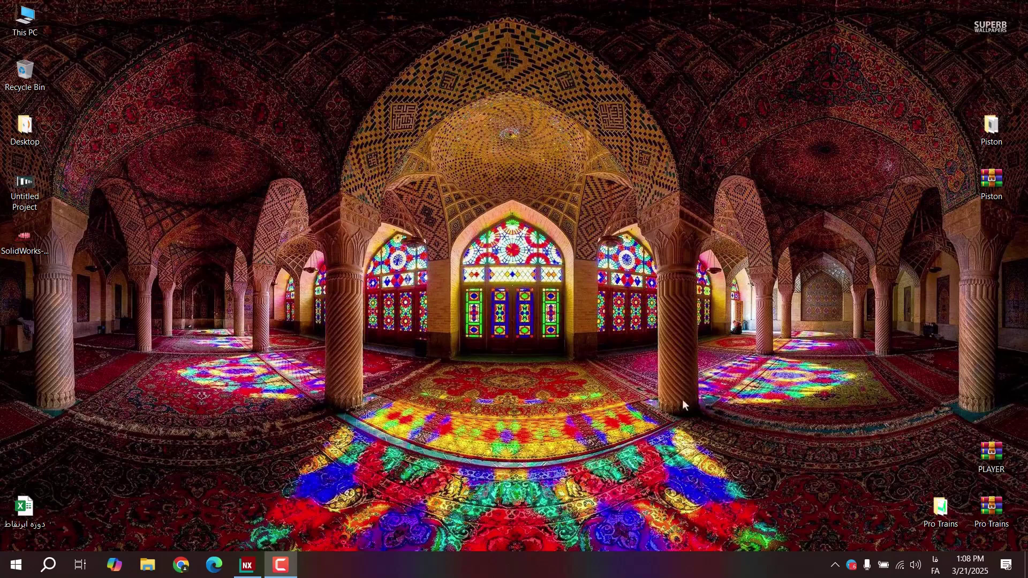
Refresh the desktop and bring the NX window showing model1.prt to the front
{"action": "right_click", "coordinate": [402, 258]}
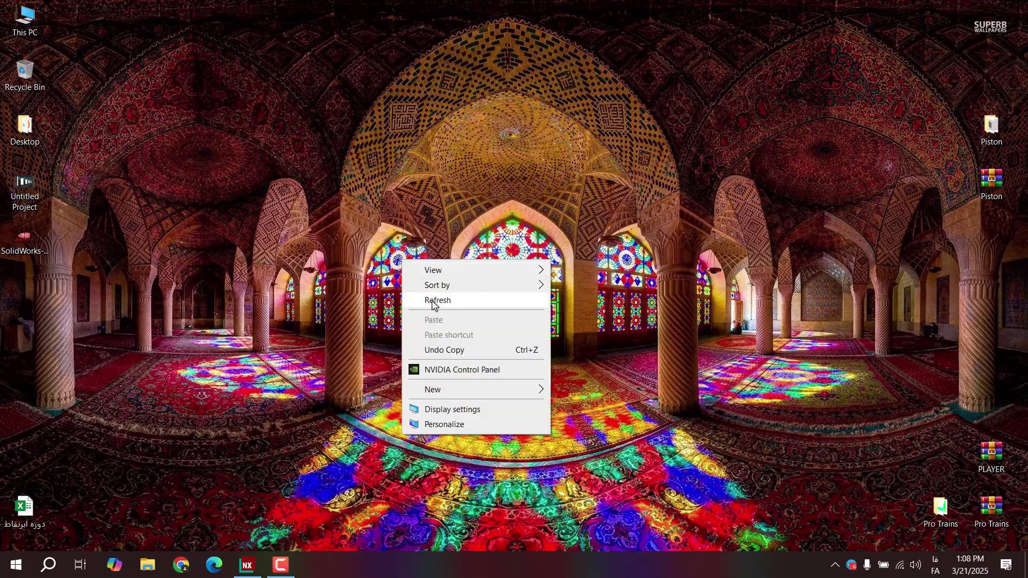
{"action": "left_click", "coordinate": [431, 302]}
{"action": "left_click", "coordinate": [248, 564]}
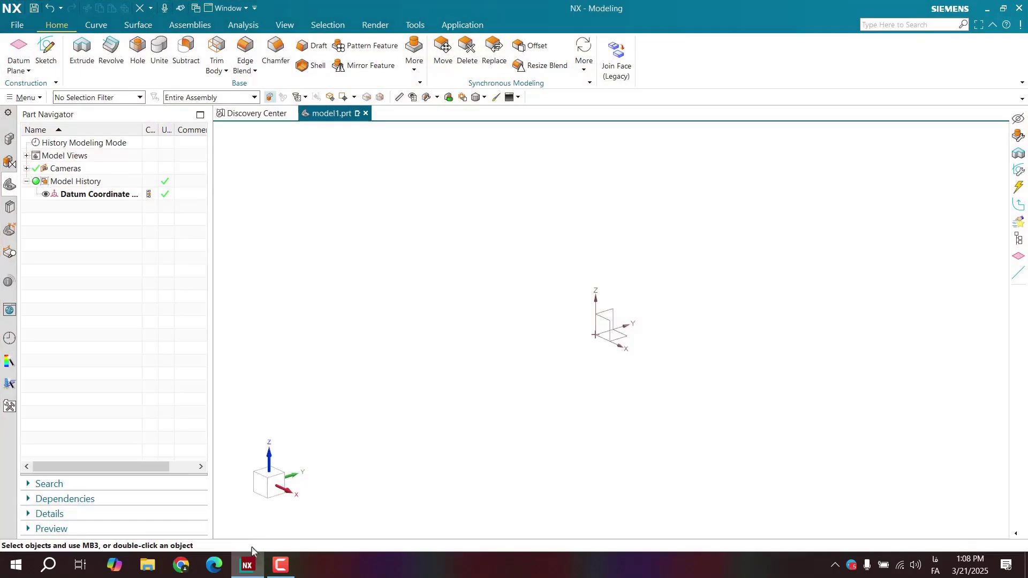
Create a new sketch on the Front datum plane
{"action": "left_click", "coordinate": [47, 67]}
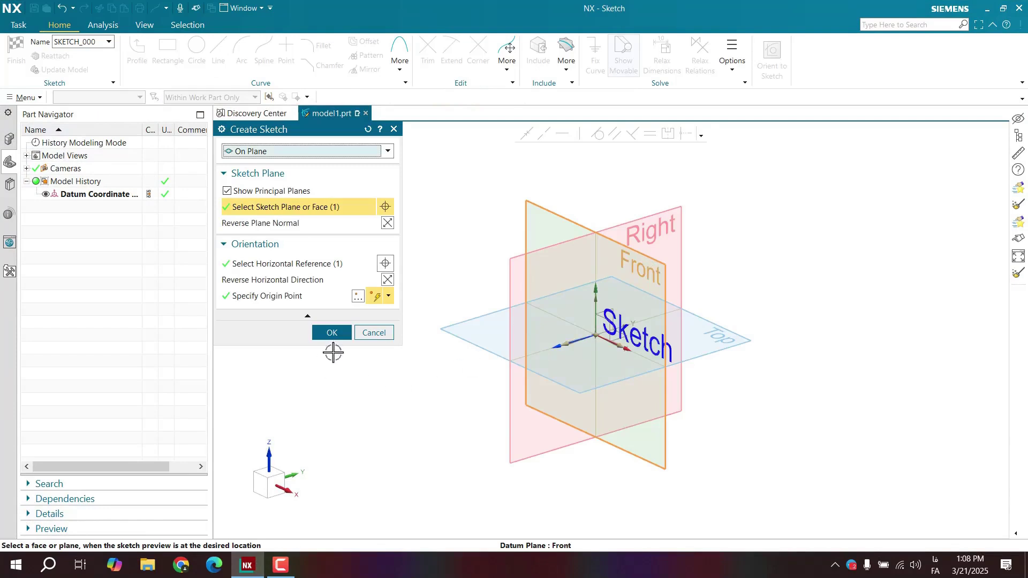
{"action": "left_click", "coordinate": [333, 333]}
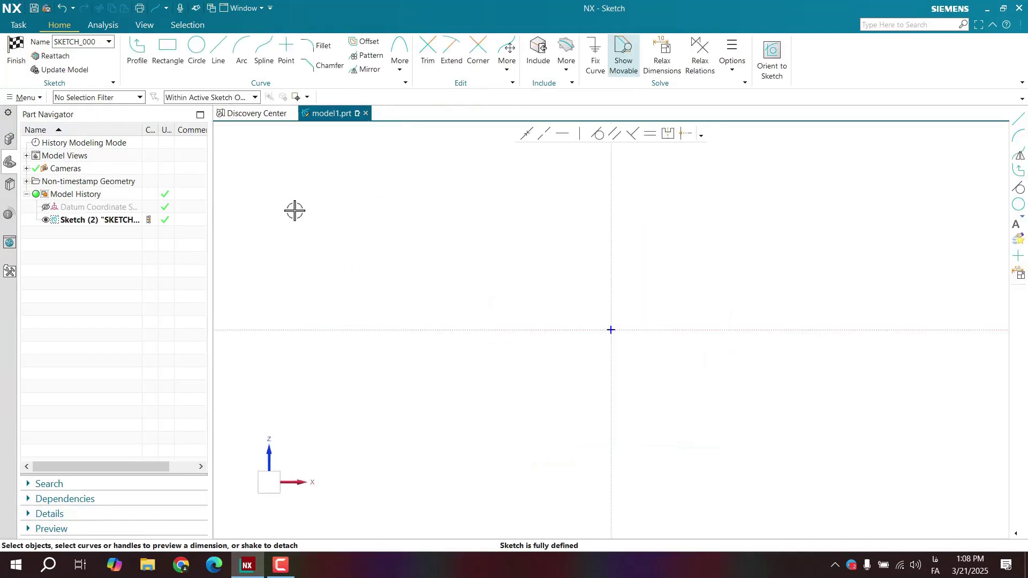
Start a Studio Spline using the Through Points method at degree 3
{"action": "left_click", "coordinate": [263, 52]}
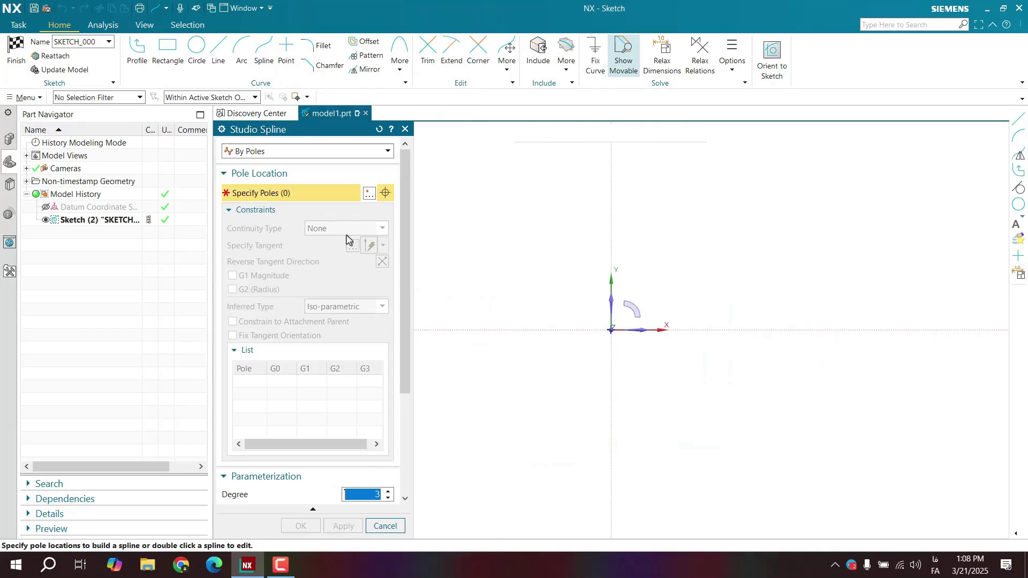
{"action": "left_click", "coordinate": [276, 155]}
{"action": "left_click", "coordinate": [313, 150]}
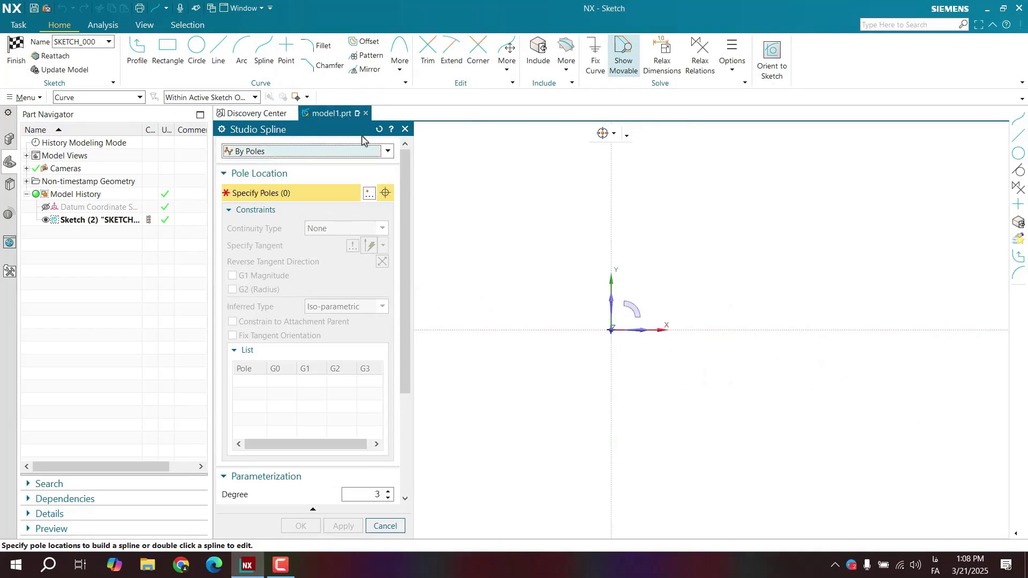
{"action": "left_click", "coordinate": [299, 151]}
{"action": "left_click", "coordinate": [261, 165]}
{"action": "left_click", "coordinate": [264, 153]}
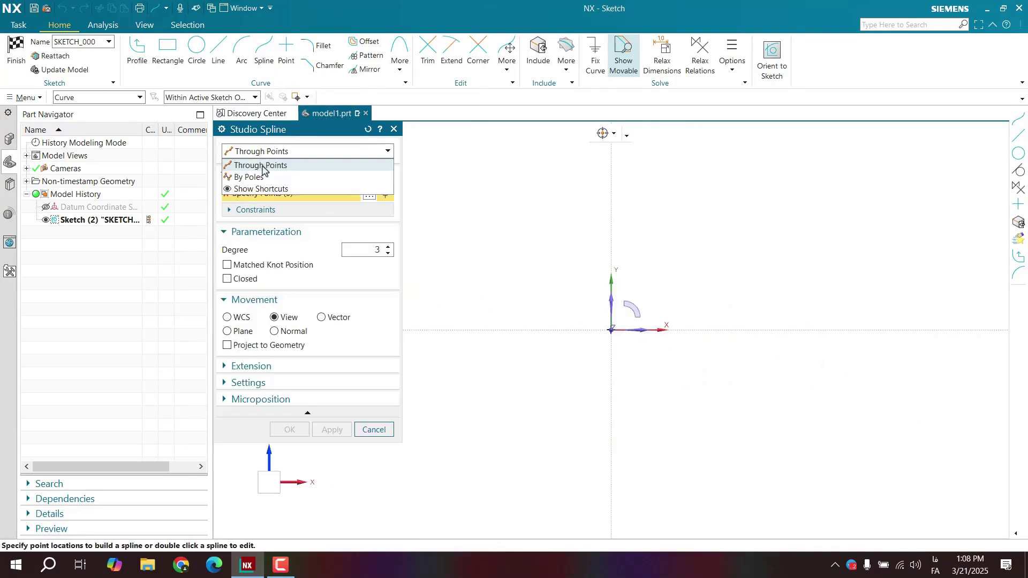
{"action": "left_click", "coordinate": [274, 166]}
{"action": "mouse_move", "coordinate": [465, 201]}
{"action": "middle_mouse_down", "text": "shift"}
{"action": "mouse_move", "coordinate": [406, 273]}
{"action": "mouse_move", "coordinate": [403, 300]}
{"action": "middle_mouse_up", "text": "shift"}
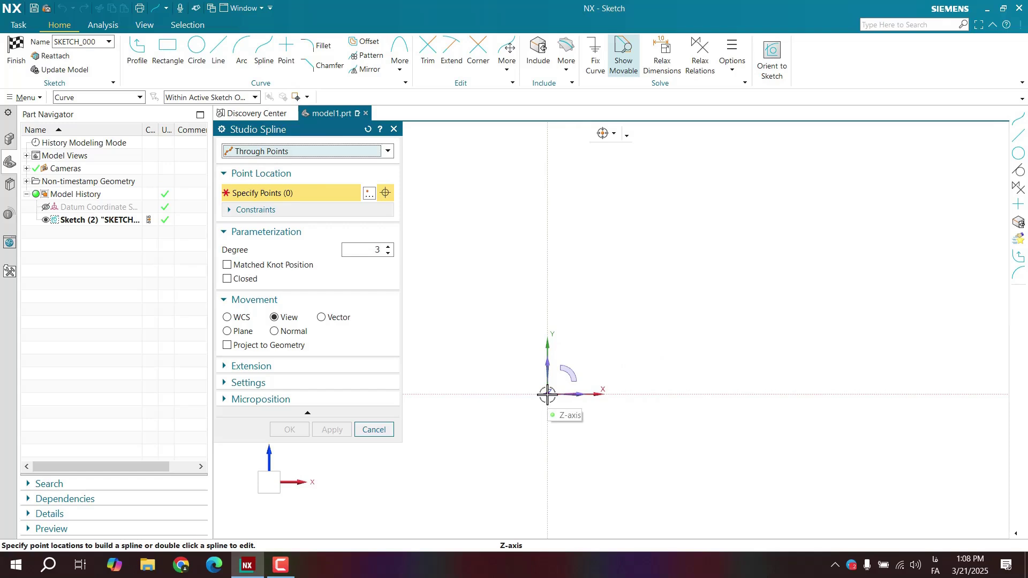
Place the first four wave spline points, starting at the sketch origin
{"action": "left_click", "coordinate": [547, 395]}
{"action": "left_click", "coordinate": [849, 163]}
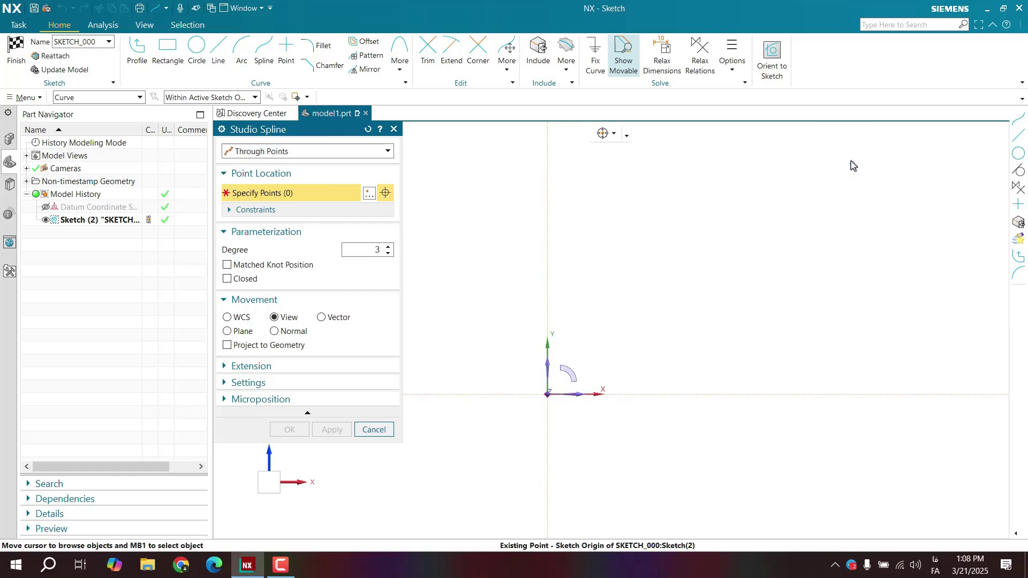
{"action": "left_click", "coordinate": [604, 323]}
{"action": "left_click", "coordinate": [715, 435]}
{"action": "left_click", "coordinate": [825, 332]}
{"action": "scroll", "coordinate": [709, 300], "scroll_direction": "up", "scroll_amount": 2}
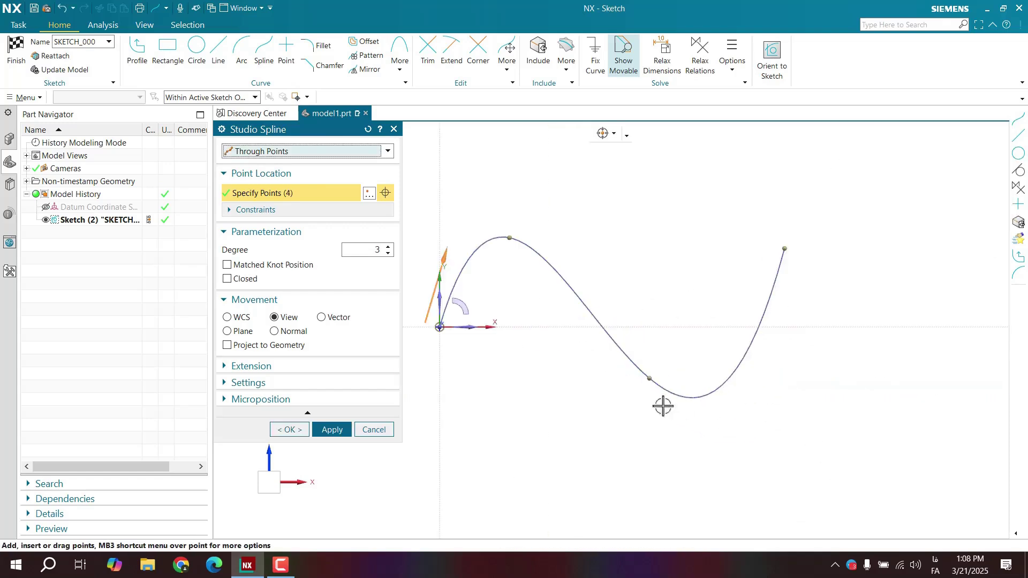
Reshape the wave, add a fifth point, and set degree to 4 then back to 3
{"action": "left_click_drag", "start_coordinate": [650, 378], "coordinate": [690, 379]}
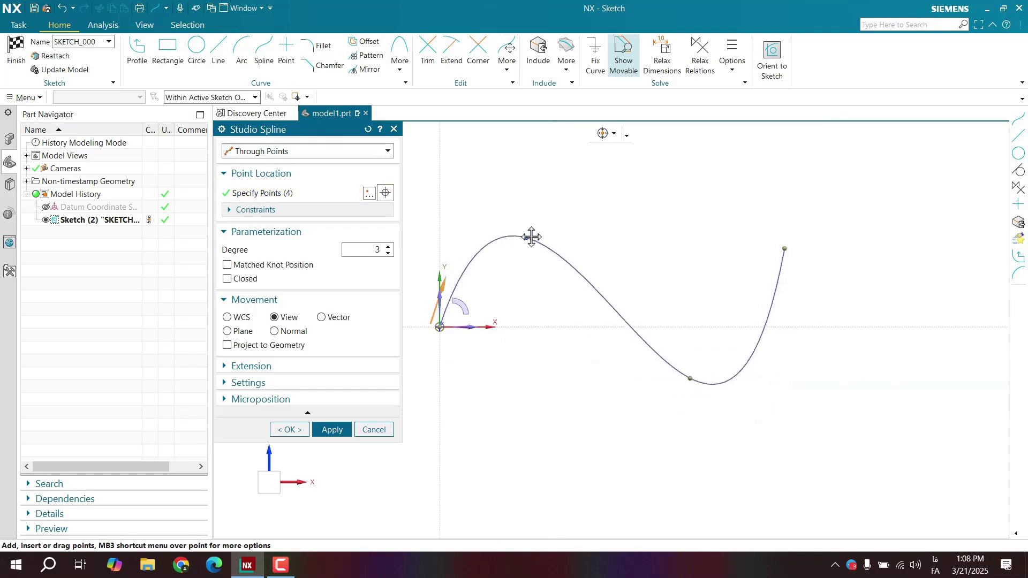
{"action": "left_click_drag", "start_coordinate": [531, 237], "coordinate": [520, 235]}
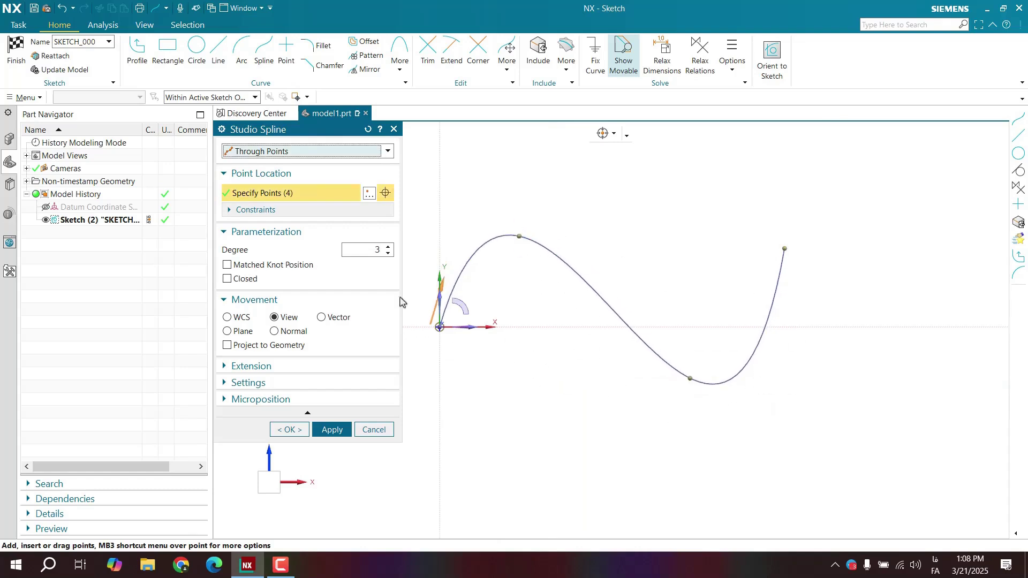
{"action": "left_click", "coordinate": [862, 210]}
{"action": "scroll", "coordinate": [930, 209], "scroll_direction": "down", "scroll_amount": 2}
{"action": "scroll", "coordinate": [930, 333], "scroll_direction": "up", "scroll_amount": 1}
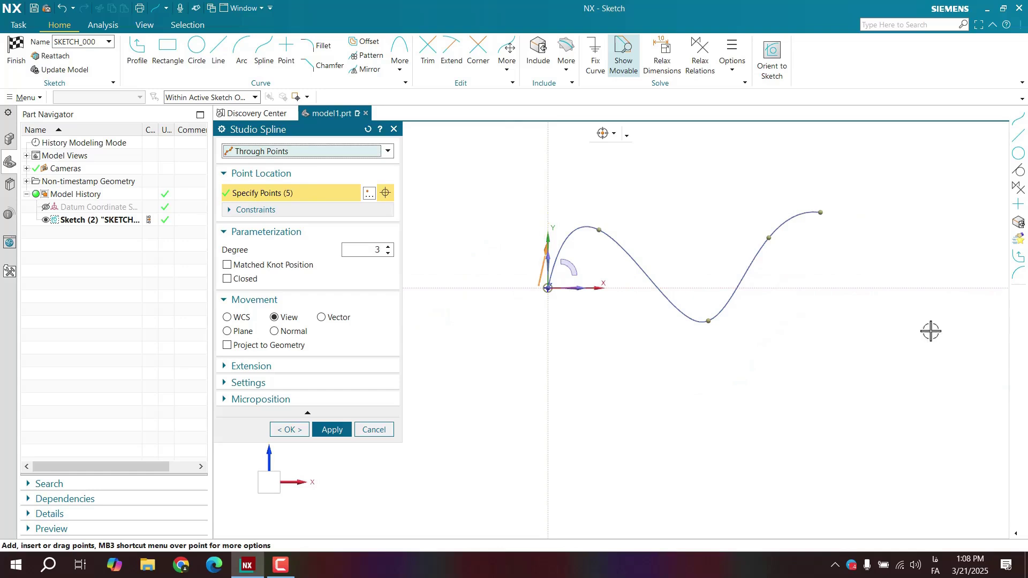
{"action": "left_click_drag", "start_coordinate": [824, 212], "coordinate": [863, 271]}
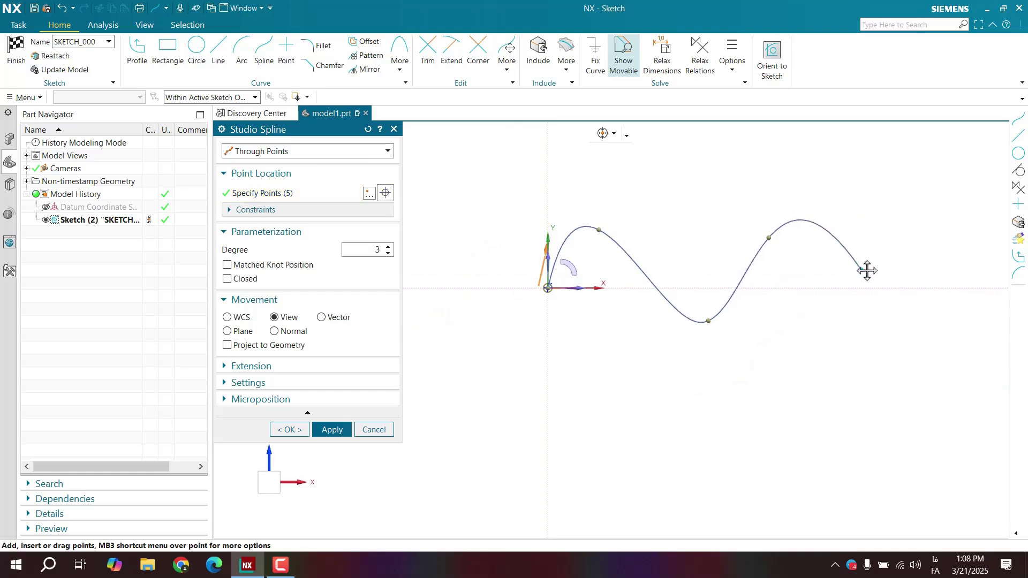
{"action": "left_click", "coordinate": [389, 247]}
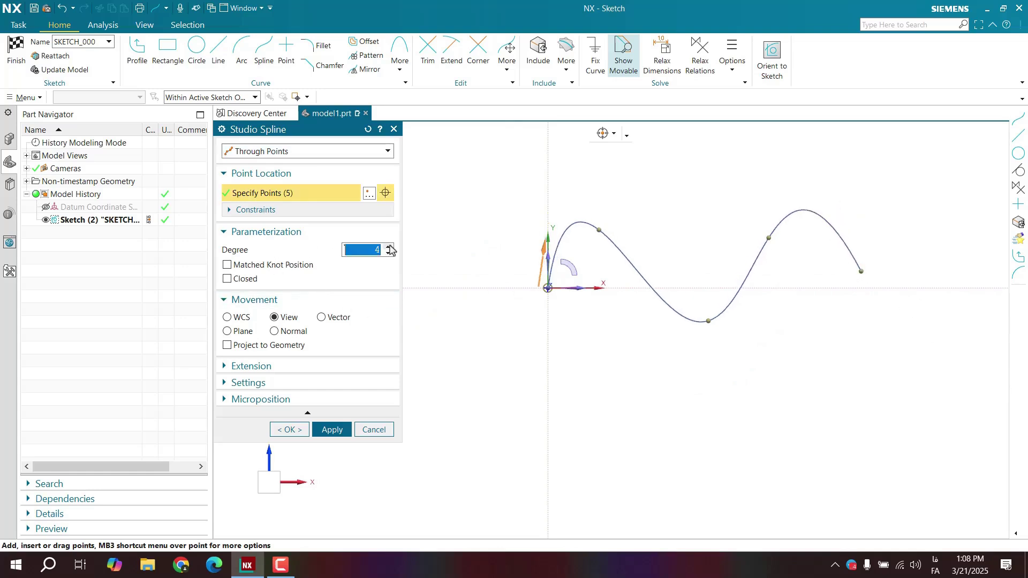
{"action": "left_click", "coordinate": [389, 254]}
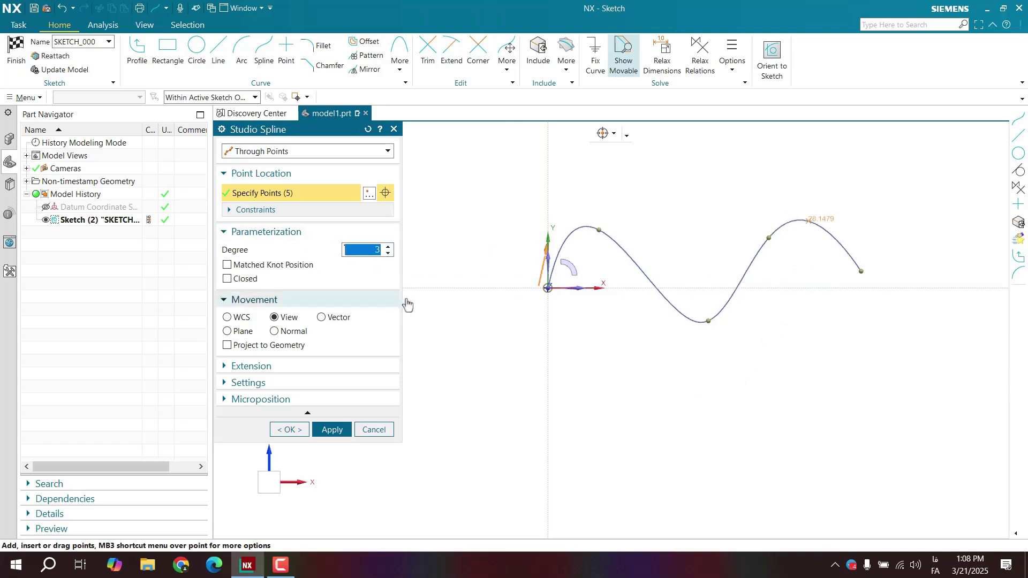
{"action": "mouse_move", "coordinate": [663, 177]}
{"action": "middle_mouse_down", "text": "shift"}
{"action": "mouse_move", "coordinate": [672, 187]}
{"action": "mouse_move", "coordinate": [623, 290]}
{"action": "middle_mouse_up", "text": "shift"}
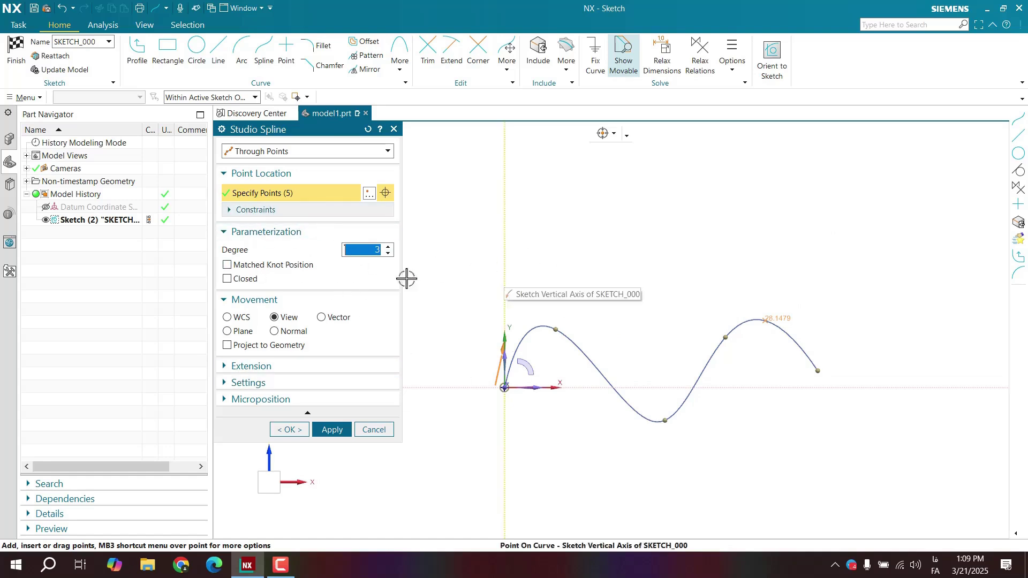
Expand Constraints and step through the five spline points in the list
{"action": "left_click", "coordinate": [268, 210]}
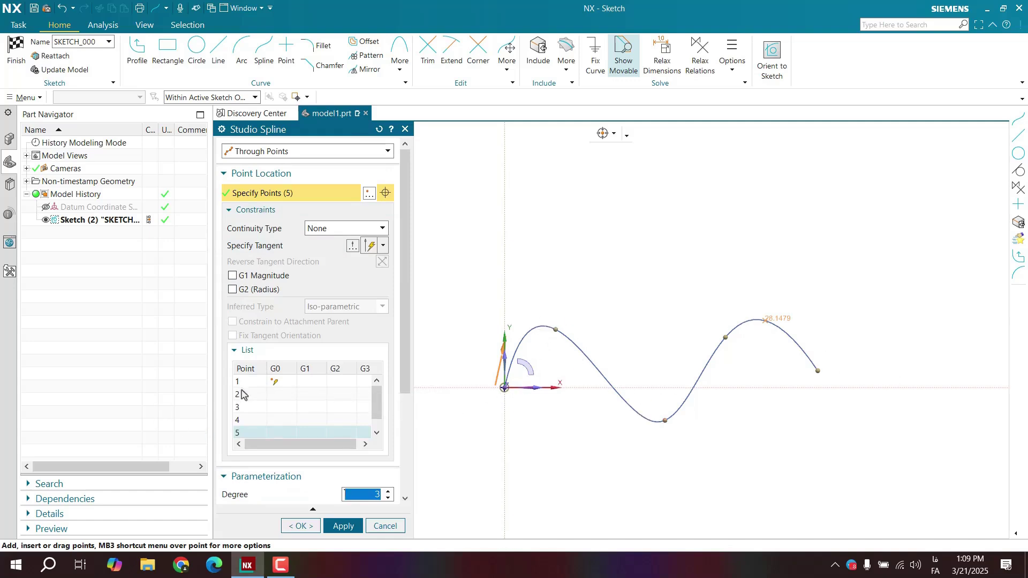
{"action": "left_click", "coordinate": [265, 382]}
{"action": "left_click", "coordinate": [268, 394]}
{"action": "left_click", "coordinate": [273, 407]}
{"action": "left_click", "coordinate": [275, 419]}
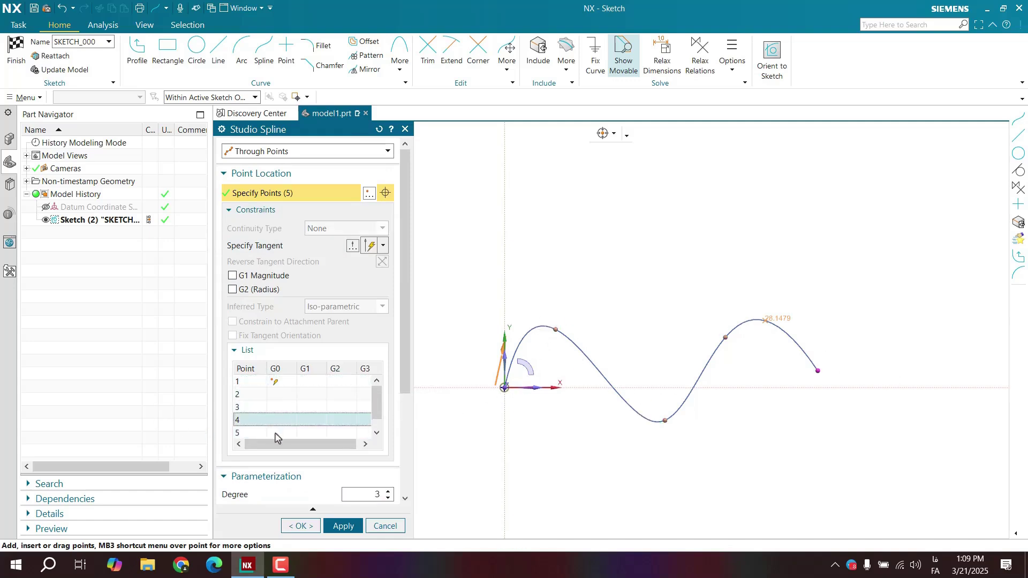
{"action": "left_click", "coordinate": [275, 434]}
{"action": "left_click", "coordinate": [279, 383]}
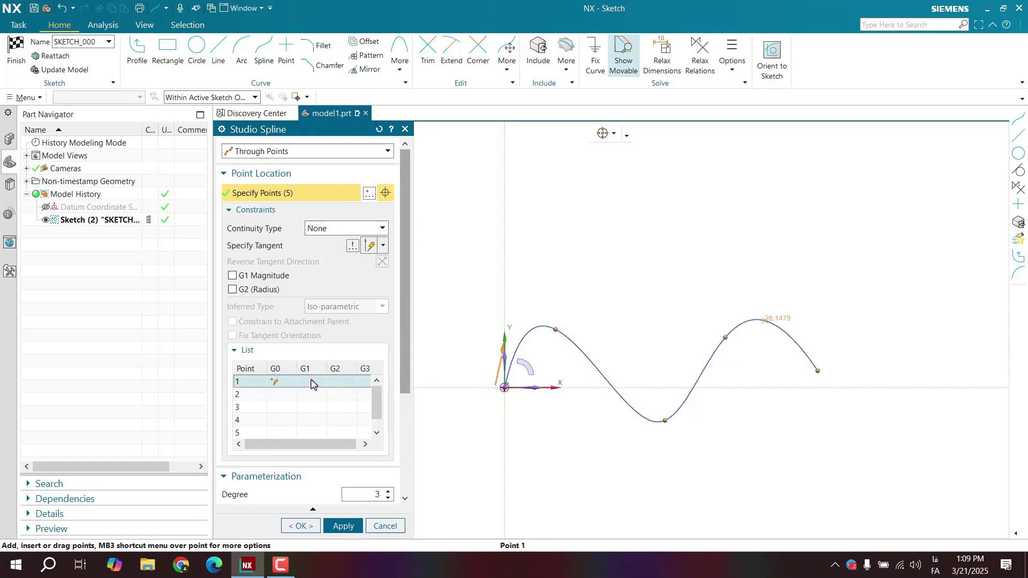
Leave point 1's continuity type at None
{"action": "left_click_drag", "start_coordinate": [334, 441], "coordinate": [331, 444]}
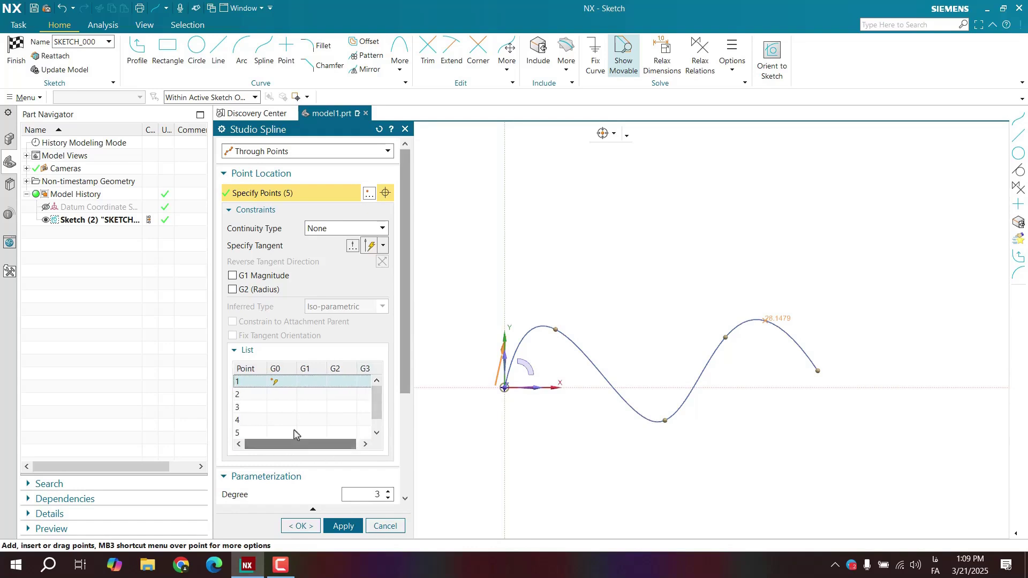
{"action": "left_click", "coordinate": [336, 228]}
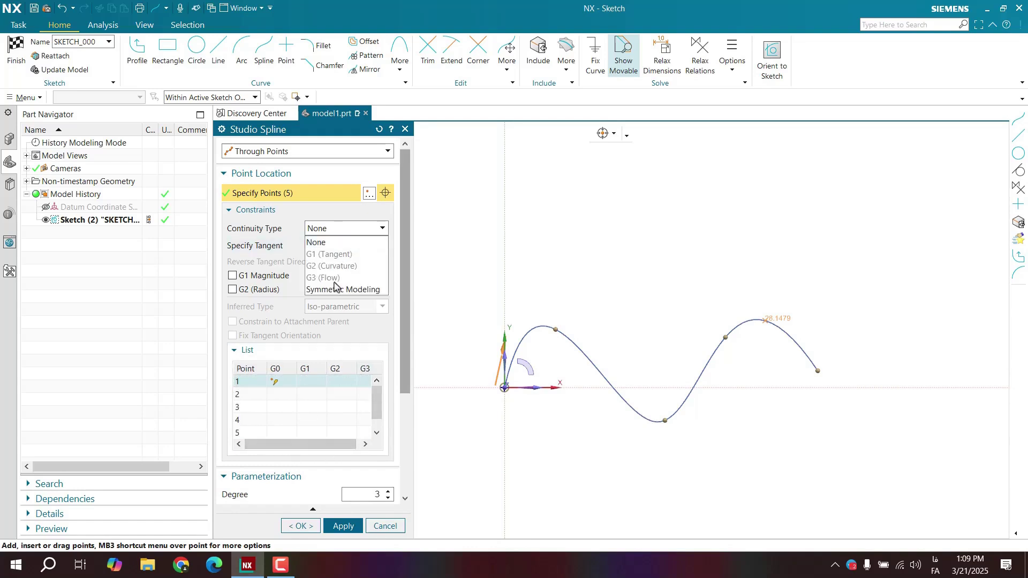
{"action": "left_click", "coordinate": [336, 231]}
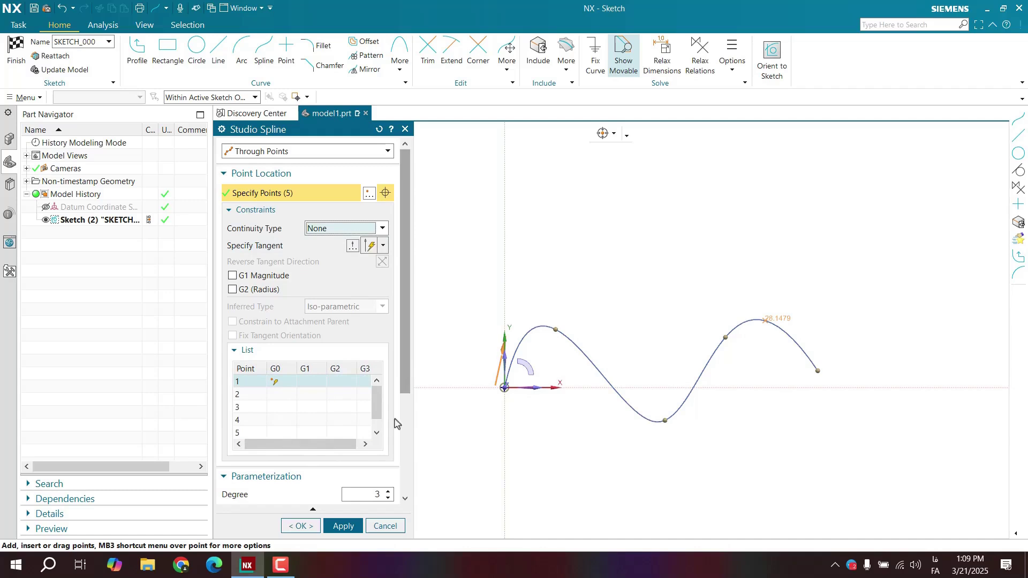
{"action": "scroll", "coordinate": [396, 423], "scroll_direction": "down", "scroll_amount": 5}
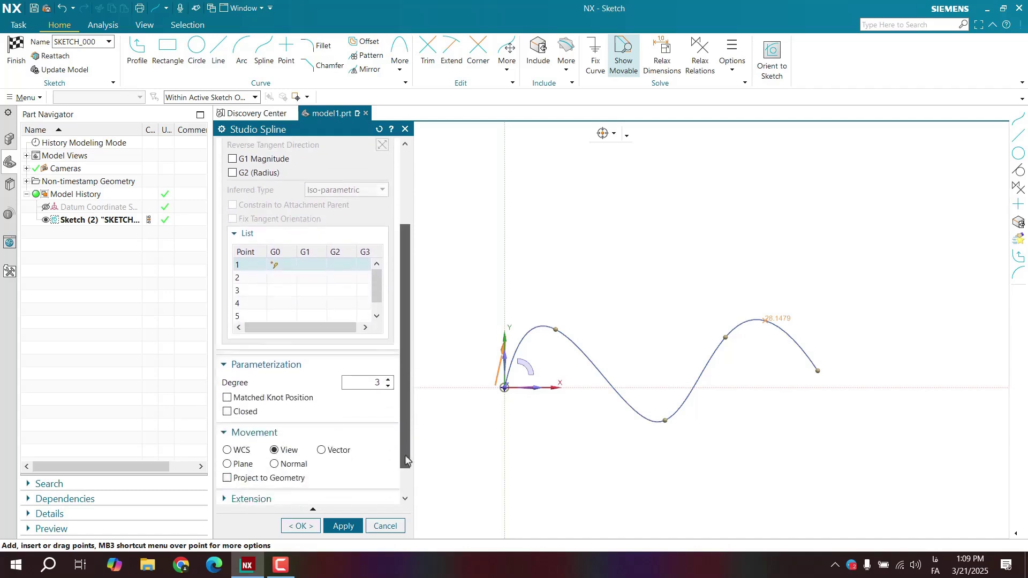
Add a sixth point and drag the end into a lower loop ending just below the origin
{"action": "left_click", "coordinate": [646, 460]}
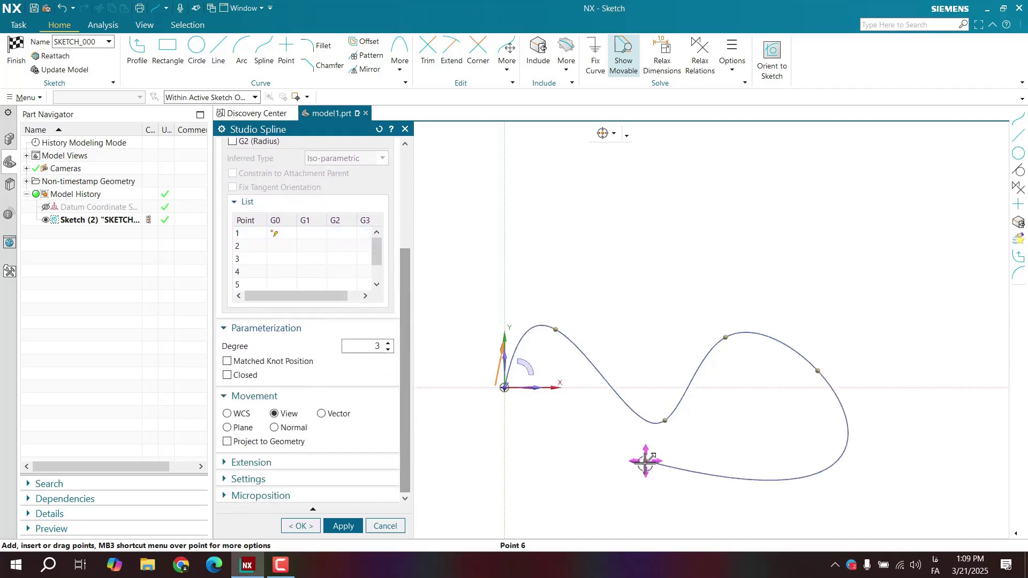
{"action": "mouse_move", "coordinate": [646, 460]}
{"action": "left_mouse_down"}
{"action": "mouse_move", "coordinate": [698, 466]}
{"action": "mouse_move", "coordinate": [690, 475]}
{"action": "left_mouse_up"}
{"action": "middle_click_drag", "start_coordinate": [666, 424], "coordinate": [672, 366], "text": "shift"}
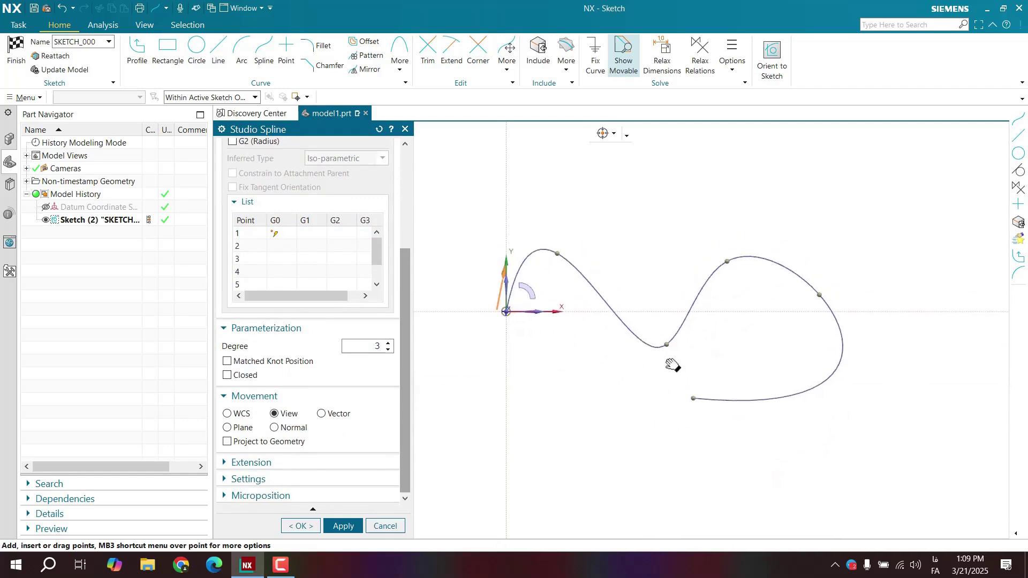
{"action": "left_click_drag", "start_coordinate": [693, 399], "coordinate": [690, 408]}
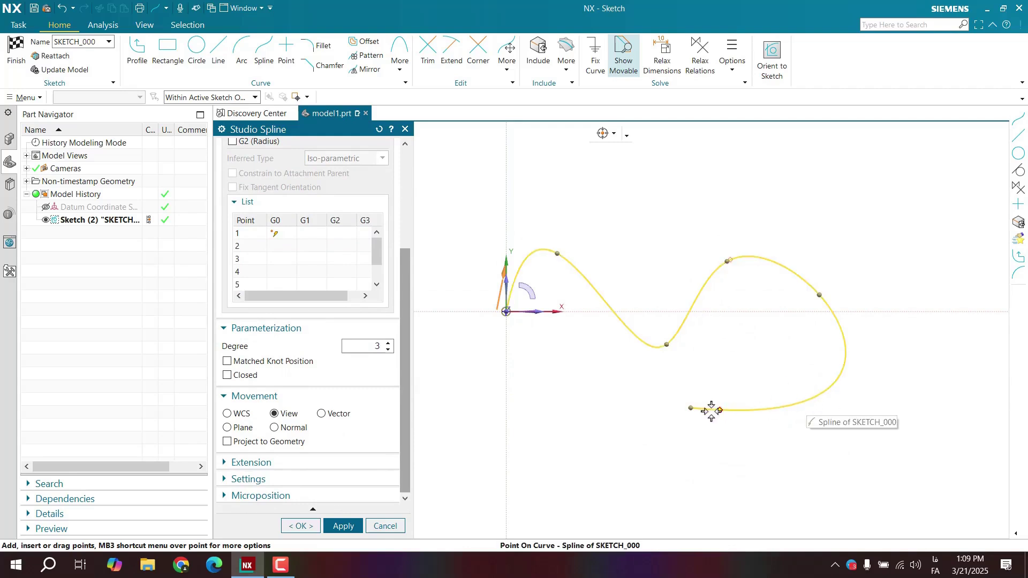
{"action": "left_click_drag", "start_coordinate": [691, 408], "coordinate": [523, 352]}
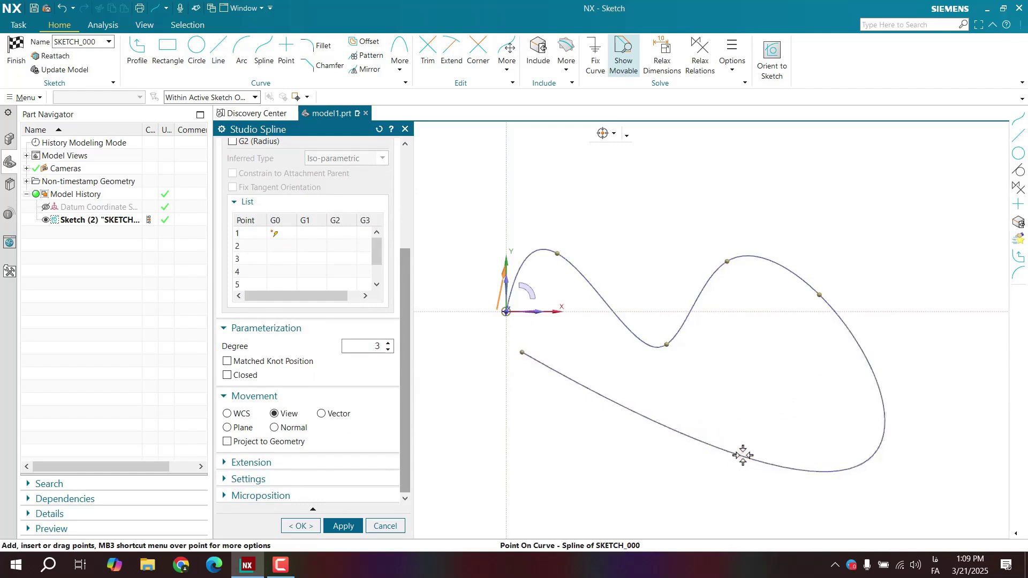
{"action": "left_click_drag", "start_coordinate": [741, 453], "coordinate": [686, 435]}
{"action": "mouse_move", "coordinate": [522, 353]}
{"action": "left_mouse_down"}
{"action": "mouse_move", "coordinate": [544, 348]}
{"action": "mouse_move", "coordinate": [501, 321]}
{"action": "mouse_move", "coordinate": [505, 311]}
{"action": "left_mouse_up"}
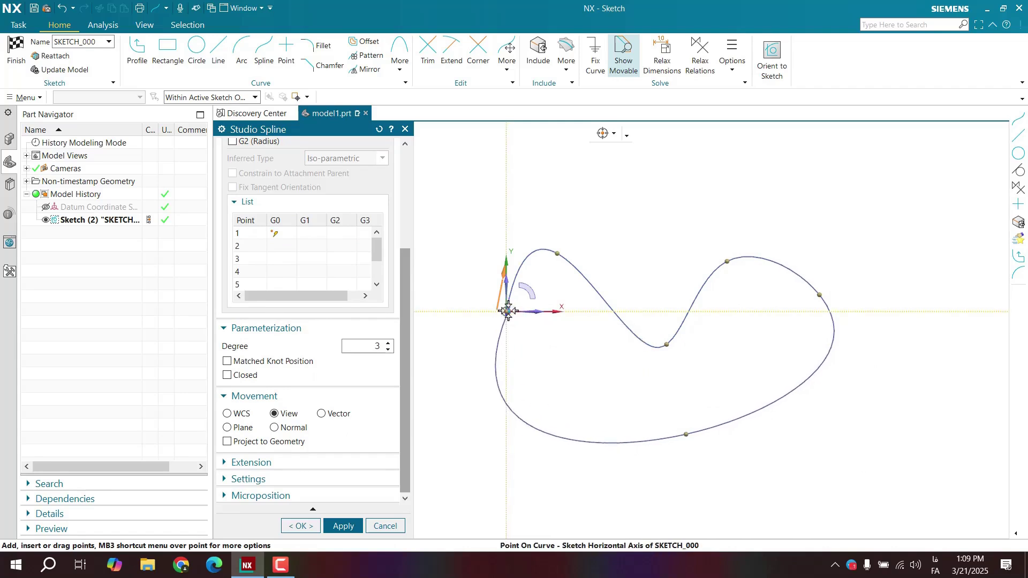
{"action": "left_click_drag", "start_coordinate": [507, 311], "coordinate": [529, 351]}
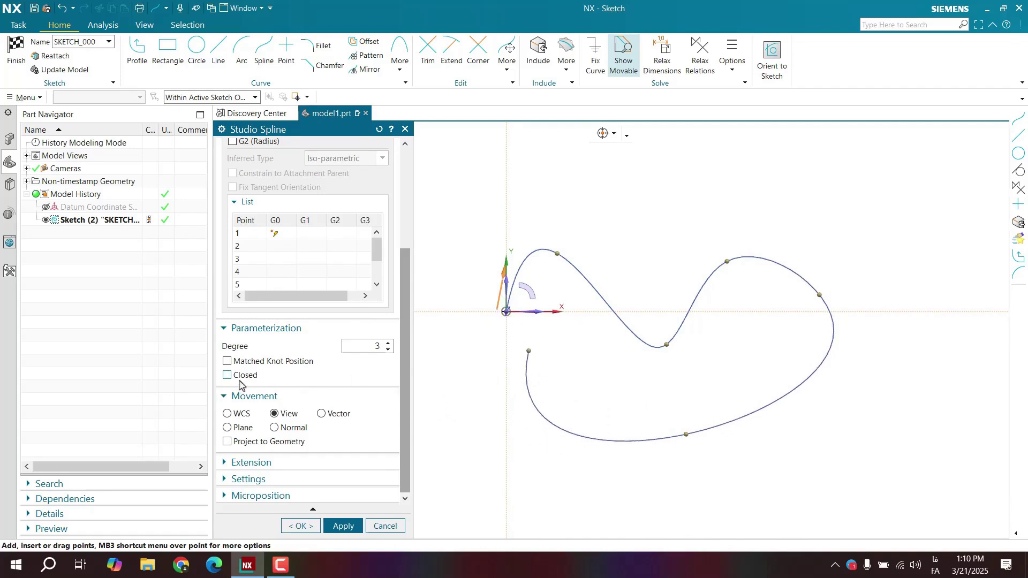
Keep the spline open and move its free end further below the origin
{"action": "left_click", "coordinate": [227, 375]}
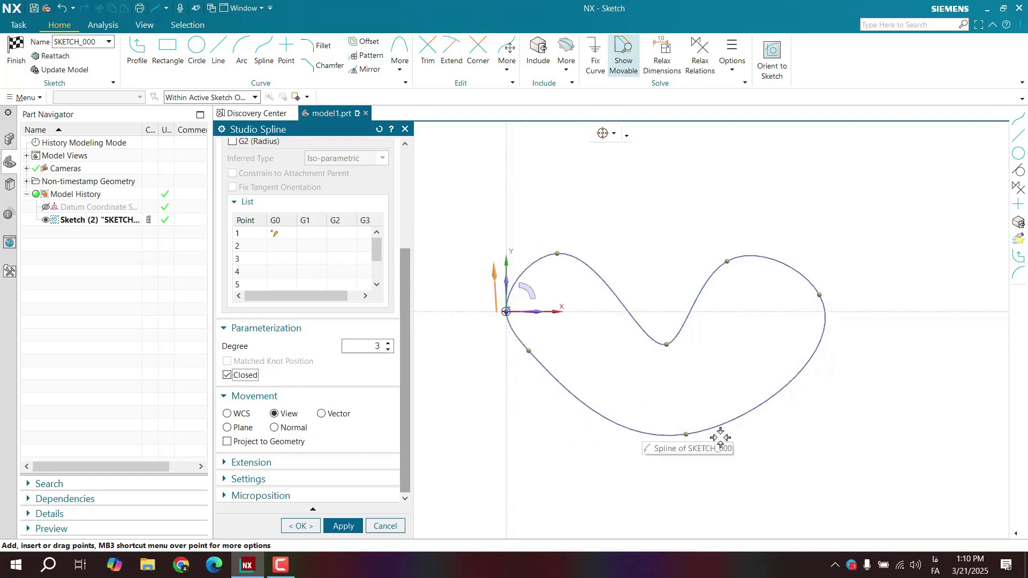
{"action": "left_click", "coordinate": [227, 375]}
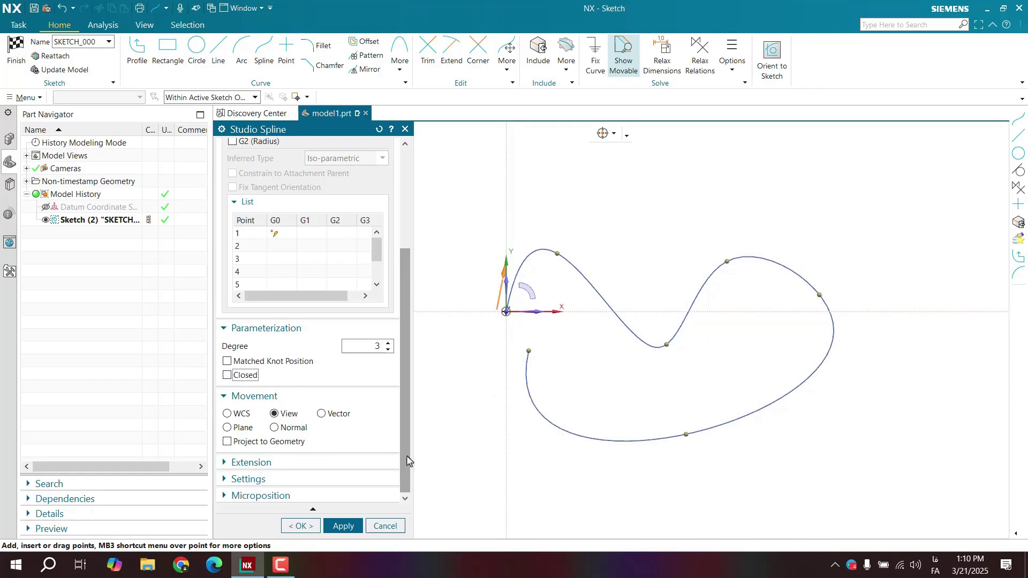
{"action": "left_click_drag", "start_coordinate": [528, 351], "coordinate": [542, 414]}
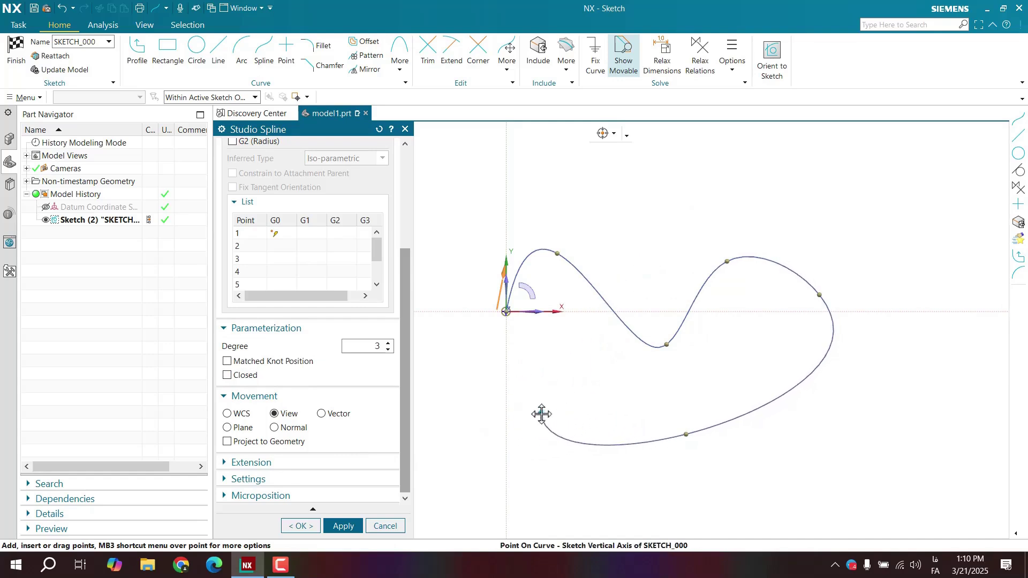
{"action": "mouse_move", "coordinate": [508, 380]}
{"action": "middle_mouse_down", "text": "shift"}
{"action": "mouse_move", "coordinate": [601, 298]}
{"action": "mouse_move", "coordinate": [593, 287]}
{"action": "middle_mouse_up", "text": "shift"}
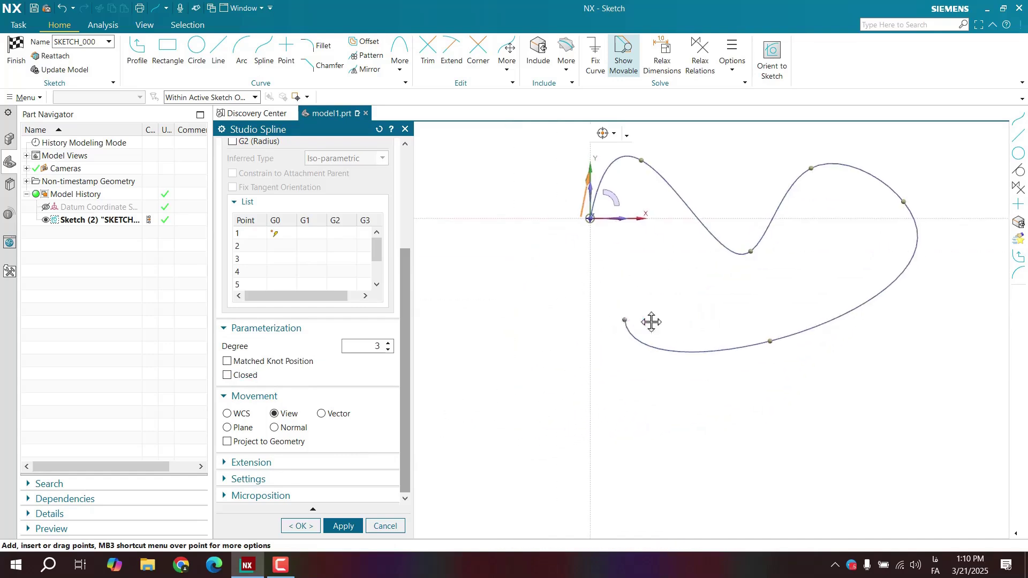
{"action": "left_click_drag", "start_coordinate": [651, 321], "coordinate": [627, 346]}
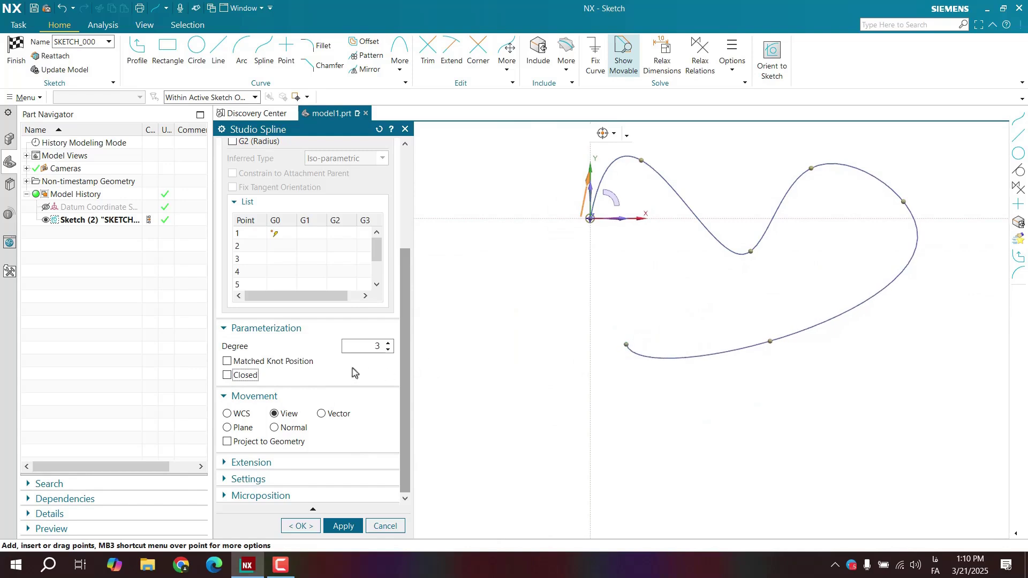
{"action": "left_click", "coordinate": [250, 462]}
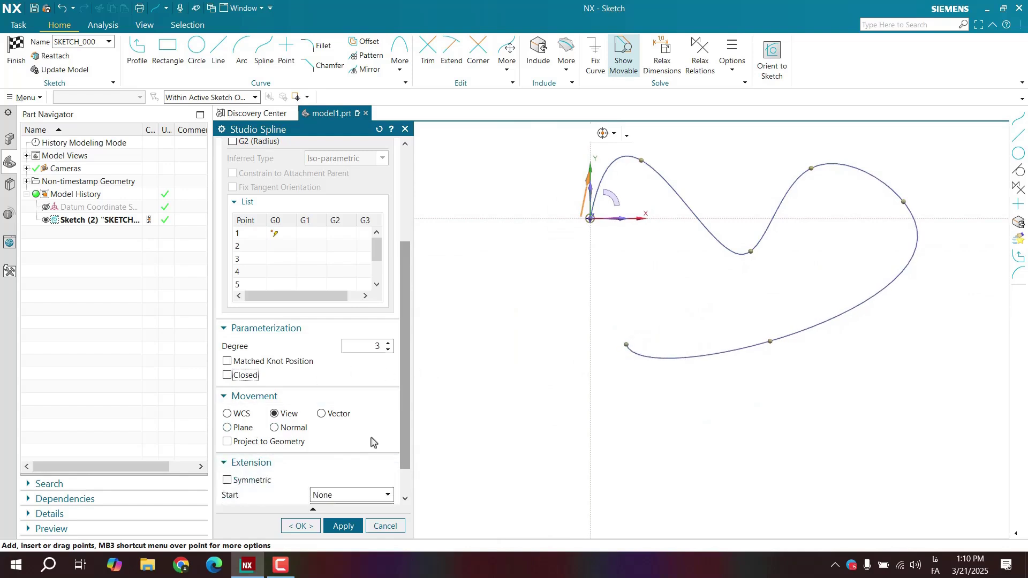
Set the start extension By Value, lengthening it to 200 mm
{"action": "scroll", "coordinate": [407, 425], "scroll_direction": "down", "scroll_amount": 1}
{"action": "scroll", "coordinate": [408, 430], "scroll_direction": "down", "scroll_amount": 1}
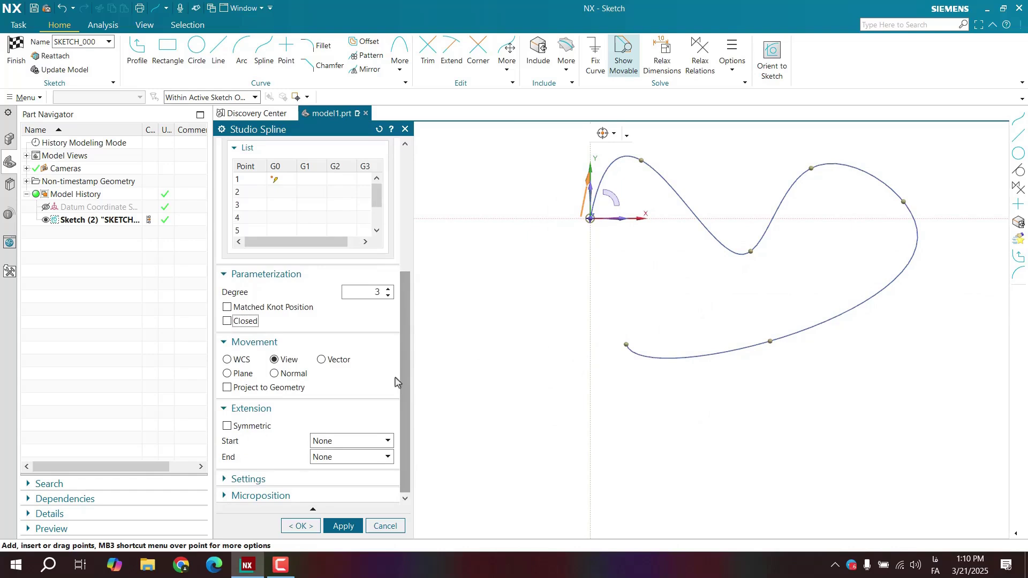
{"action": "left_click", "coordinate": [331, 442]}
{"action": "left_click", "coordinate": [332, 466]}
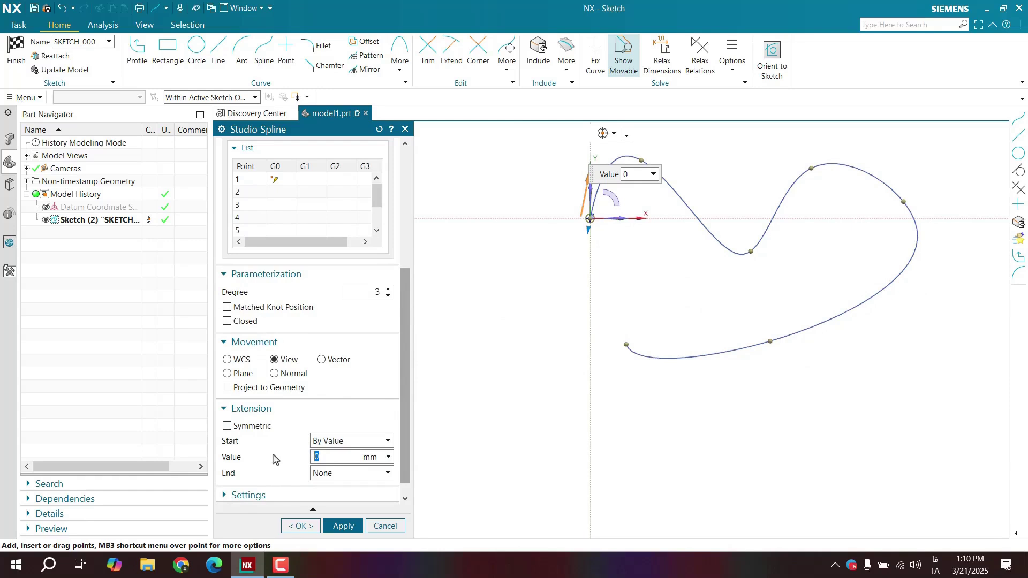
{"action": "type", "text": "100"}
{"action": "key", "text": "Return"}
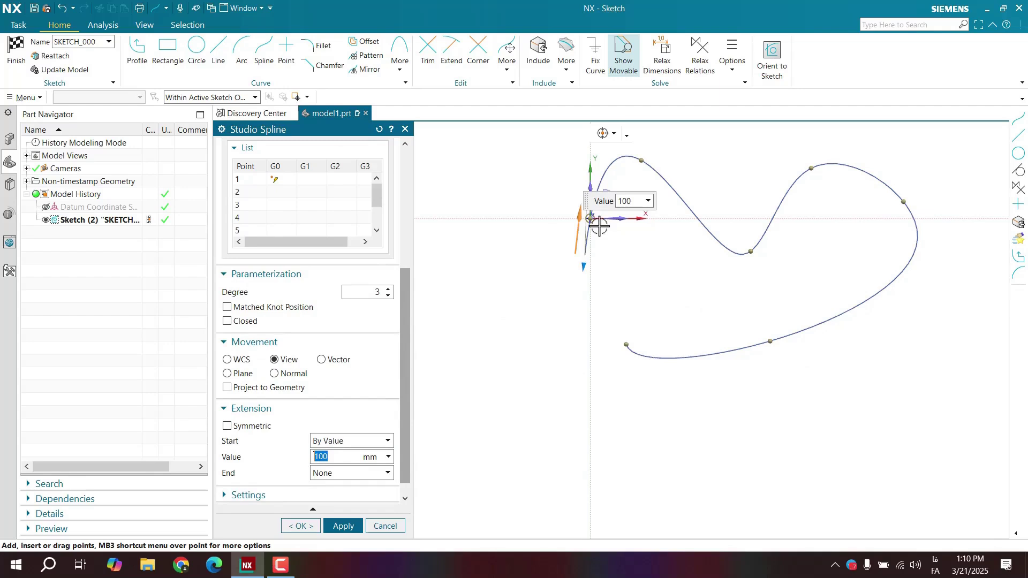
{"action": "left_click_drag", "start_coordinate": [583, 275], "coordinate": [560, 305]}
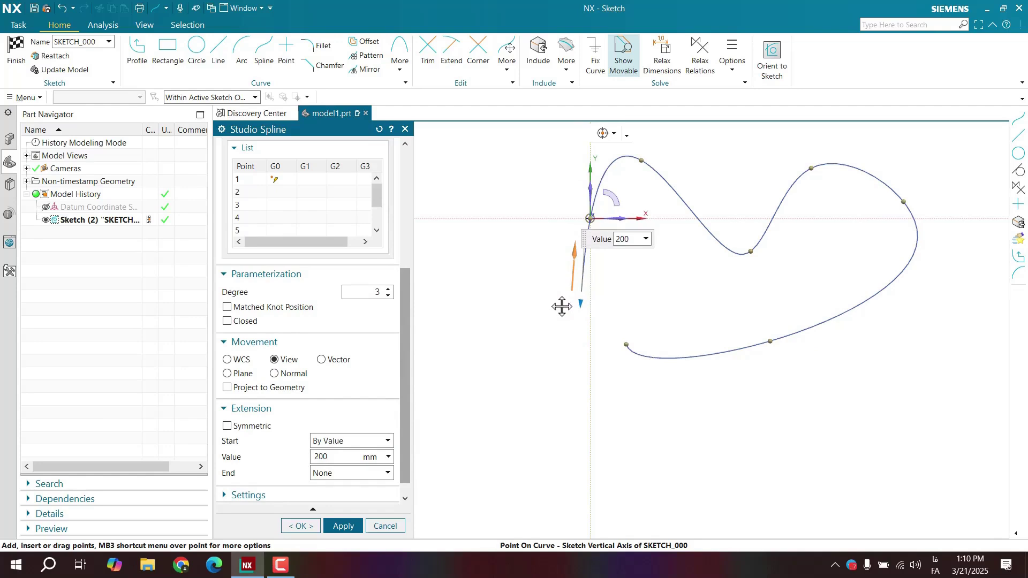
Set the end extension By Value to -580 mm
{"action": "left_click", "coordinate": [320, 477]}
{"action": "left_click", "coordinate": [326, 495]}
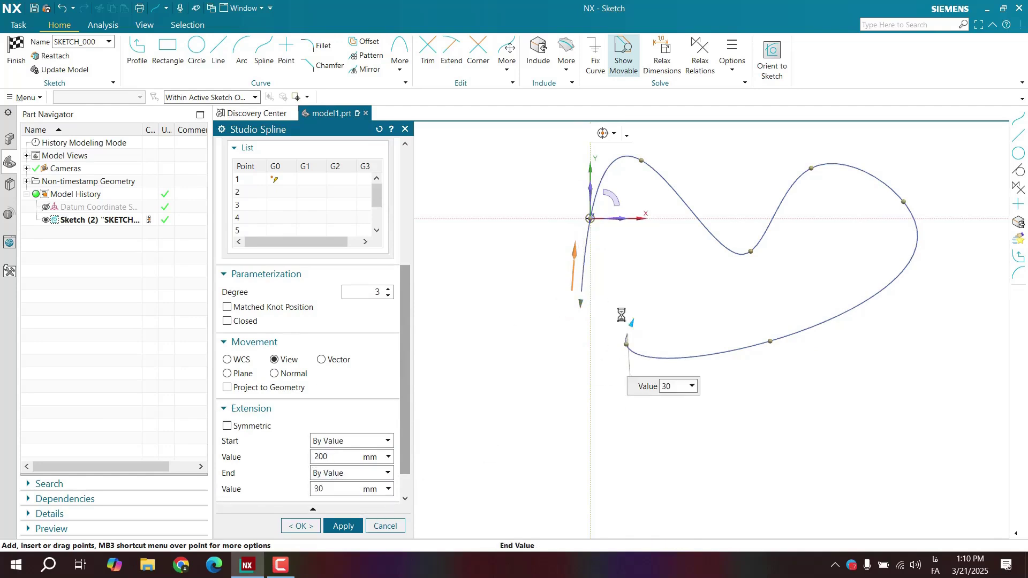
{"action": "left_click_drag", "start_coordinate": [621, 315], "coordinate": [838, 329]}
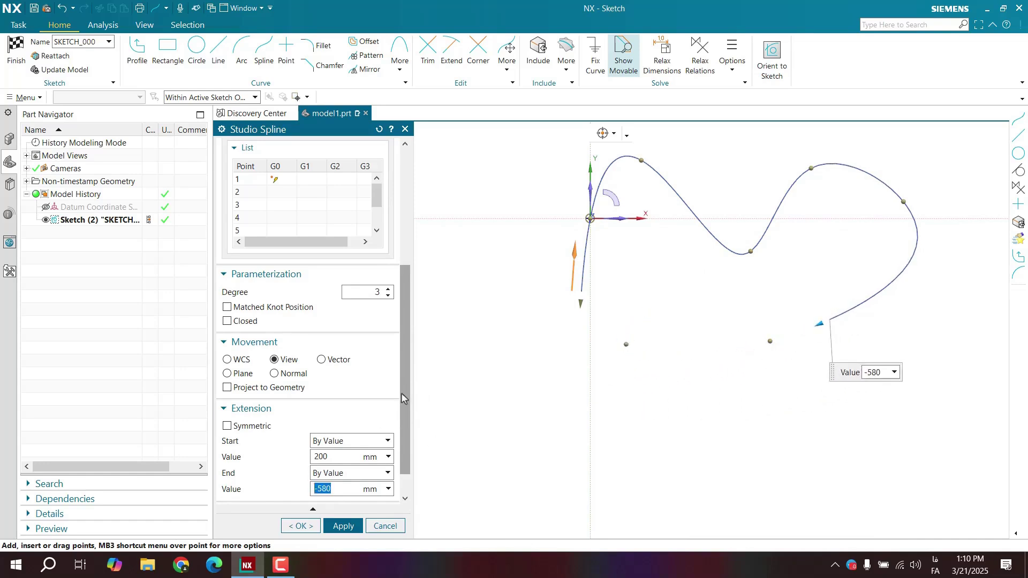
{"action": "scroll", "coordinate": [404, 398], "scroll_direction": "down", "scroll_amount": 1}
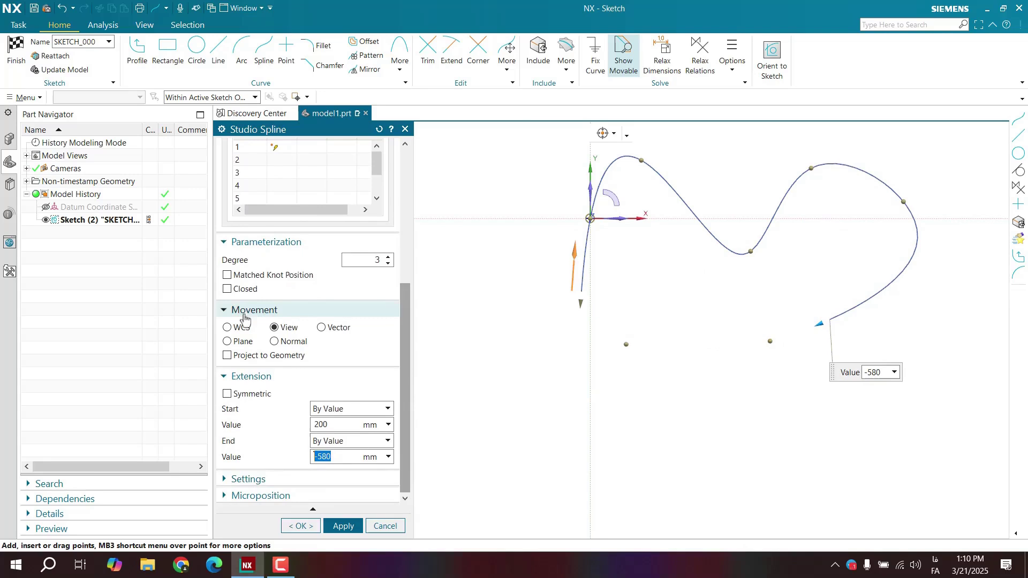
{"action": "left_click", "coordinate": [281, 479]}
{"action": "scroll", "coordinate": [276, 445], "scroll_direction": "down", "scroll_amount": 1}
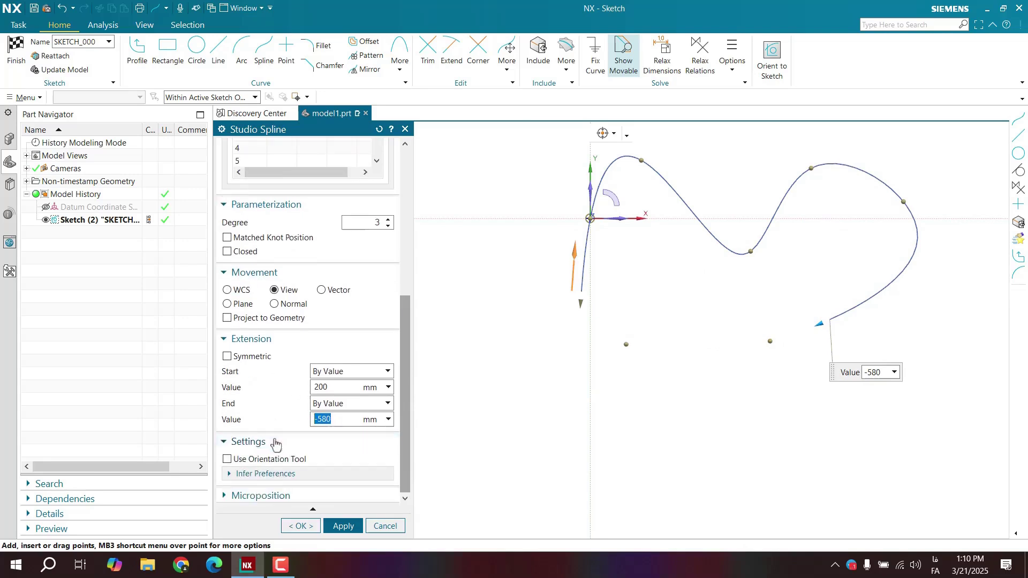
{"action": "left_click", "coordinate": [275, 444]}
{"action": "left_click_drag", "start_coordinate": [410, 385], "coordinate": [405, 246]}
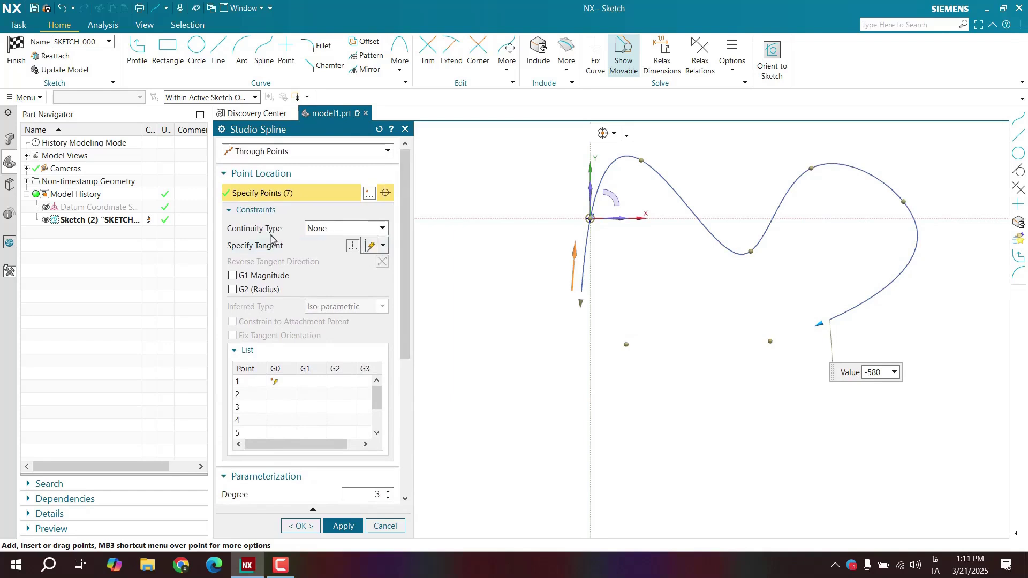
Finish the wave spline, accepting storage as By Poles
{"action": "left_click", "coordinate": [300, 526]}
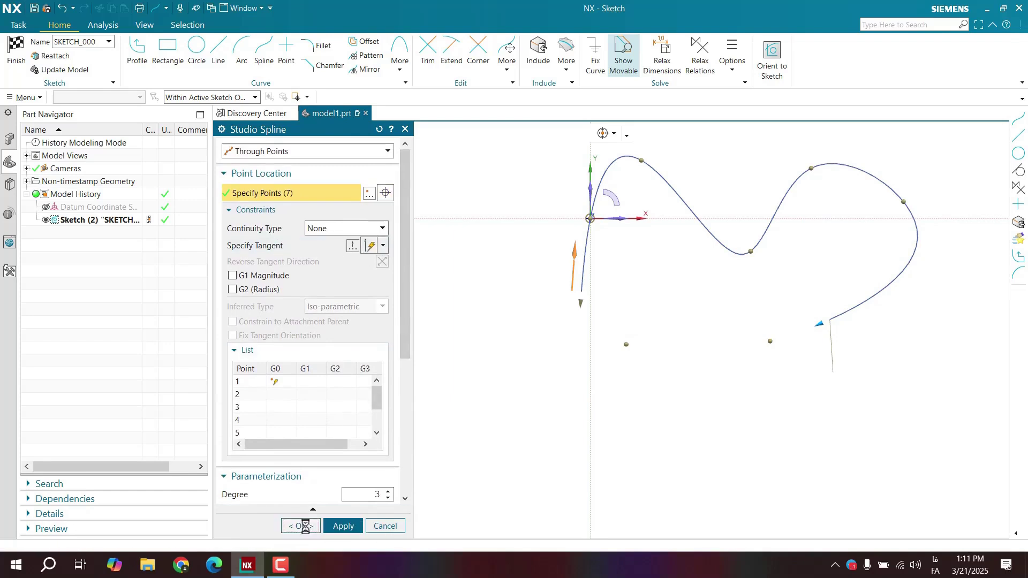
{"action": "left_click", "coordinate": [407, 303]}
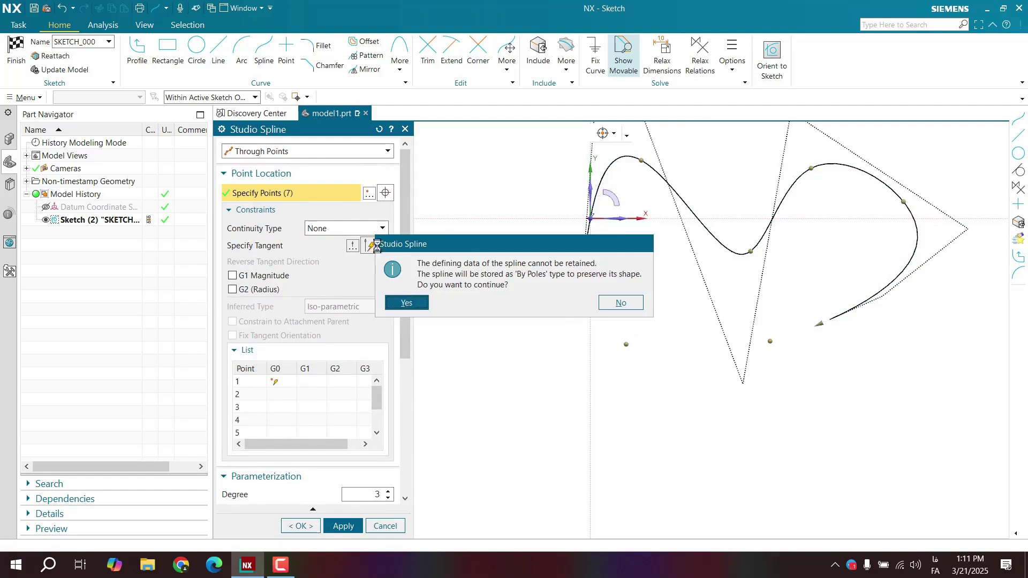
{"action": "scroll", "coordinate": [601, 315], "scroll_direction": "down", "scroll_amount": 2}
{"action": "scroll", "coordinate": [626, 258], "scroll_direction": "up", "scroll_amount": 4}
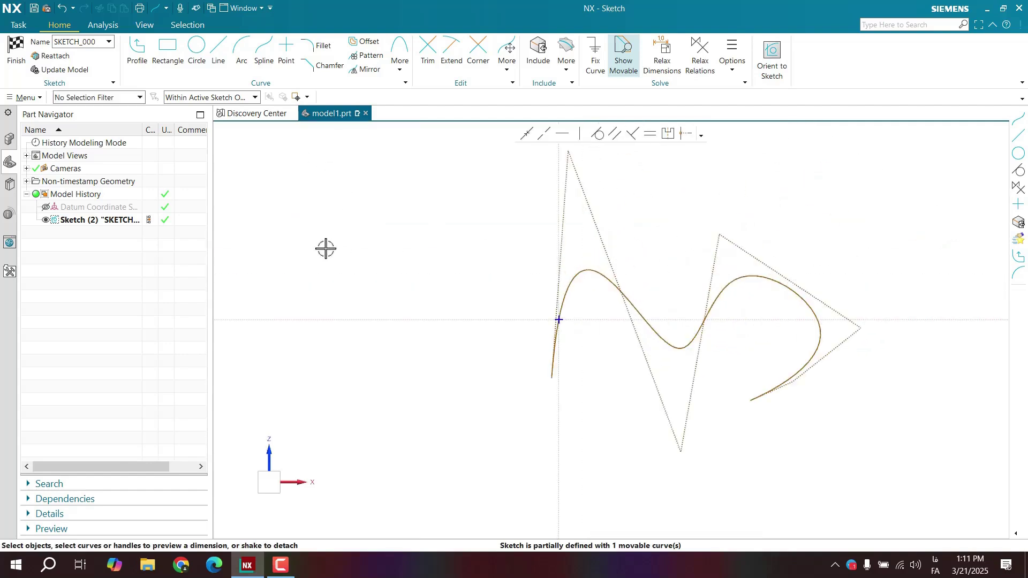
Draw two short horizontal lines, one upper-left and one lower-right
{"action": "left_click", "coordinate": [219, 54]}
{"action": "middle_click_drag", "start_coordinate": [432, 222], "coordinate": [548, 362]}
{"action": "left_click", "coordinate": [404, 223]}
{"action": "left_click", "coordinate": [503, 223]}
{"action": "left_click", "coordinate": [646, 351]}
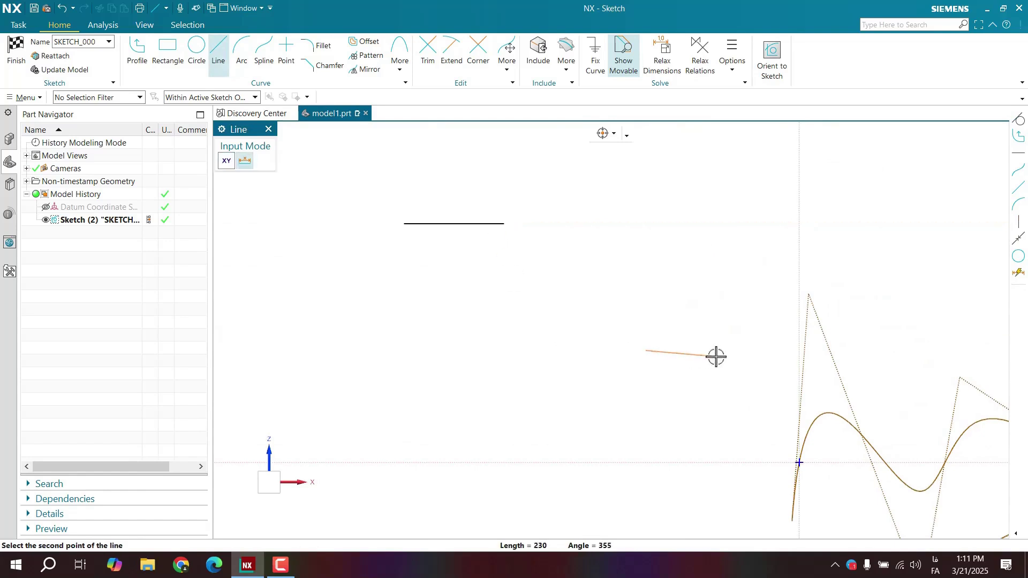
{"action": "left_click", "coordinate": [731, 350]}
{"action": "key", "text": "Escape"}
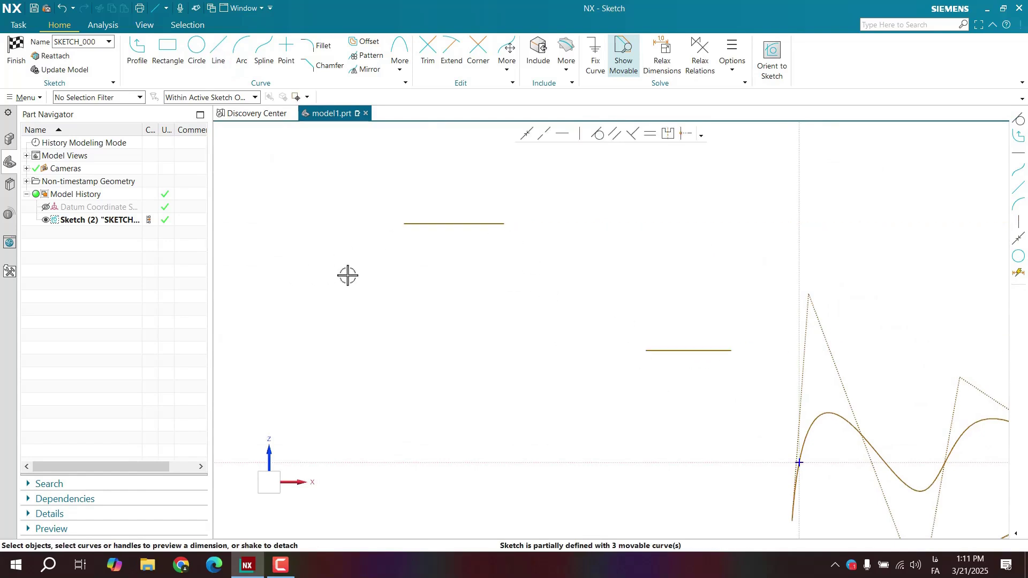
{"action": "middle_click_drag", "start_coordinate": [347, 275], "coordinate": [318, 278]}
Start a trial spline from the upper line's end with G1 to the lower line's end
{"action": "left_click", "coordinate": [264, 48]}
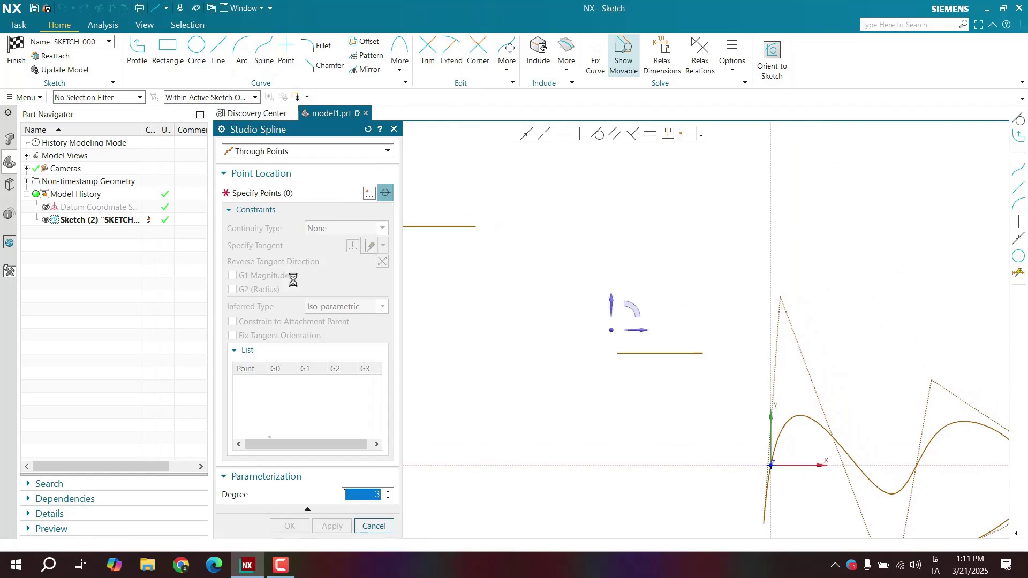
{"action": "left_click", "coordinate": [476, 226]}
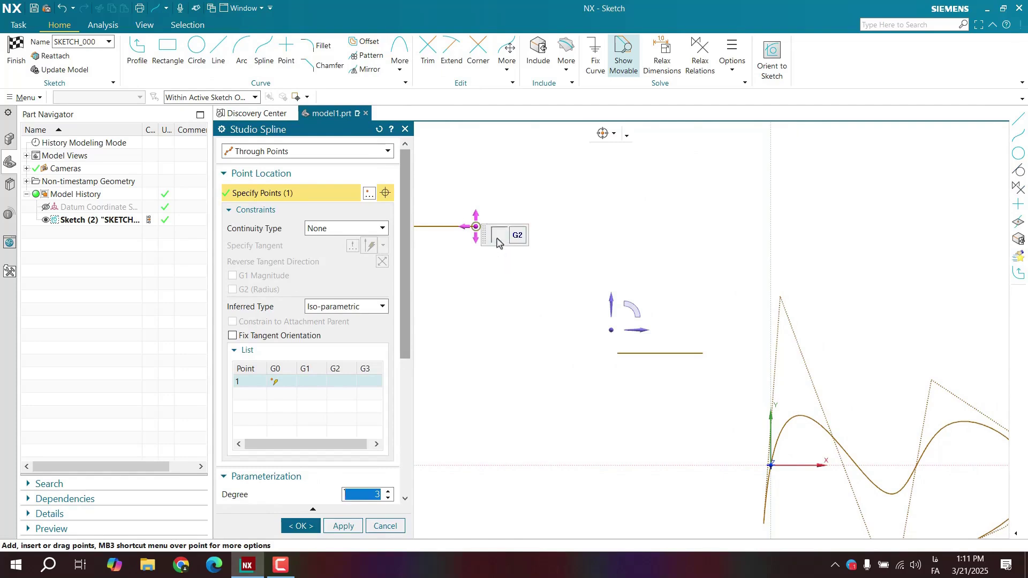
{"action": "left_click", "coordinate": [497, 241]}
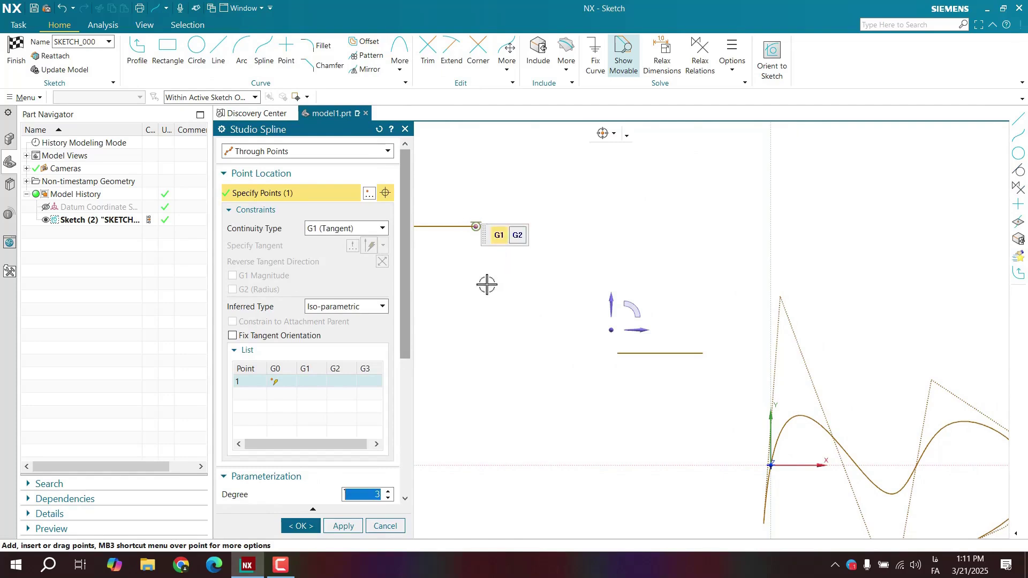
{"action": "left_click", "coordinate": [617, 351]}
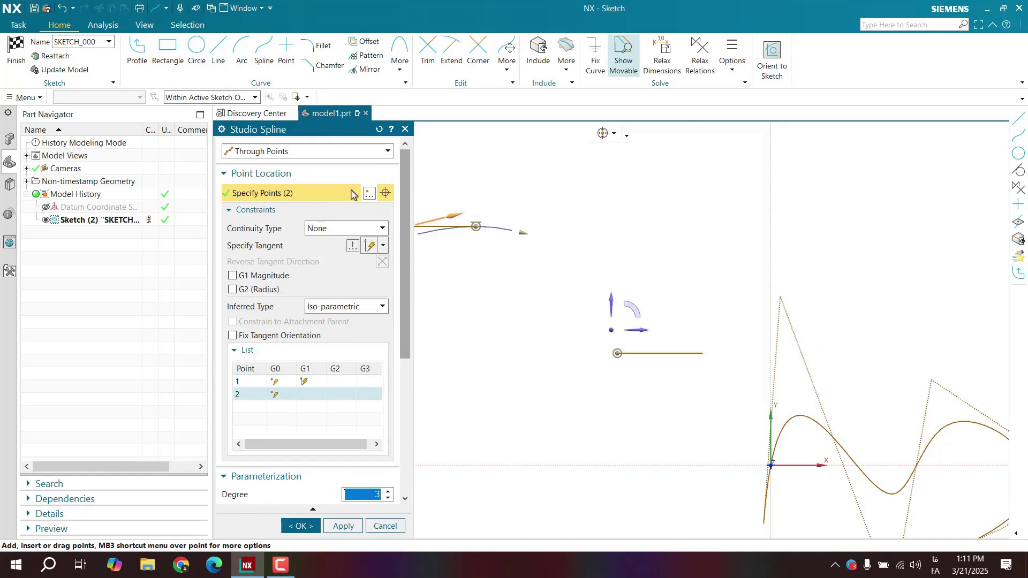
{"action": "scroll", "coordinate": [280, 467], "scroll_direction": "down", "scroll_amount": 5}
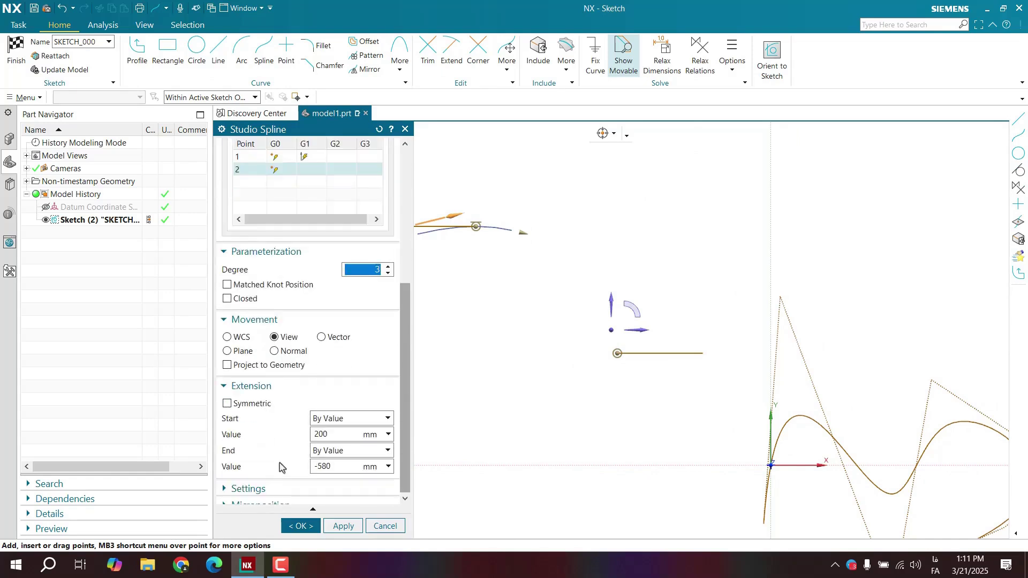
Set both extensions to None and cancel the trial spline
{"action": "left_click", "coordinate": [328, 418]}
{"action": "left_click", "coordinate": [335, 428]}
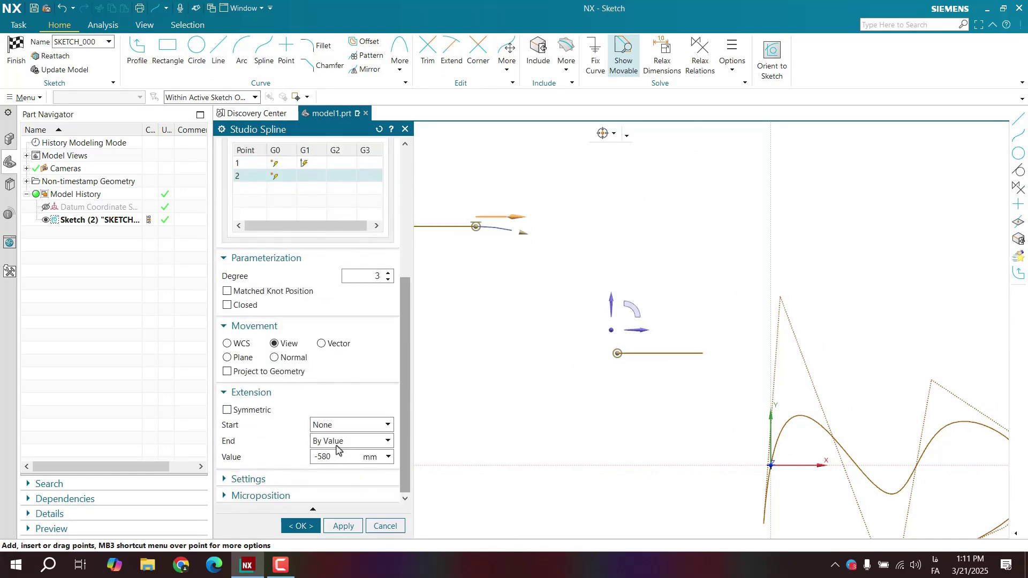
{"action": "left_click", "coordinate": [338, 443]}
{"action": "left_click", "coordinate": [343, 457]}
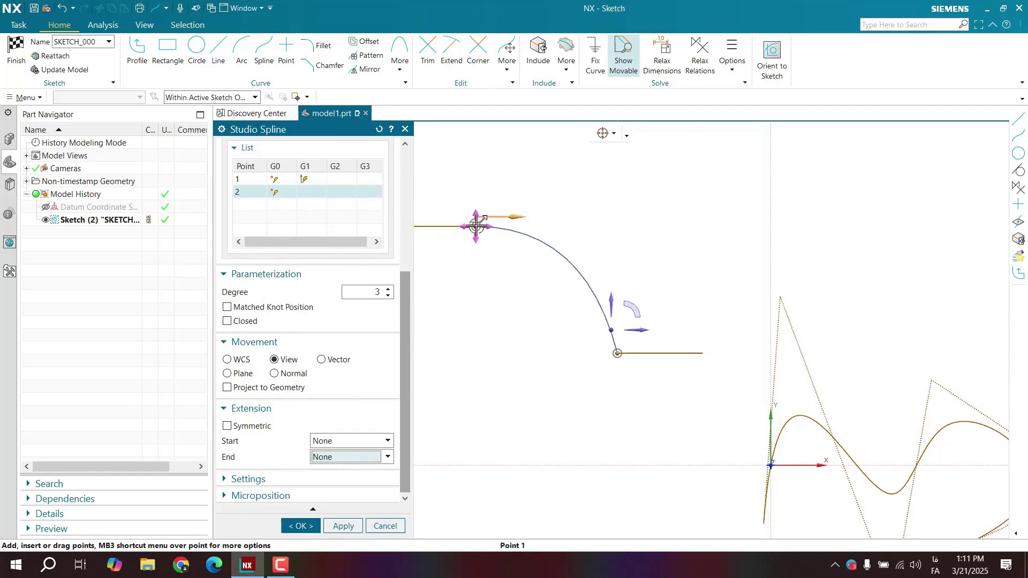
{"action": "left_click", "coordinate": [387, 526]}
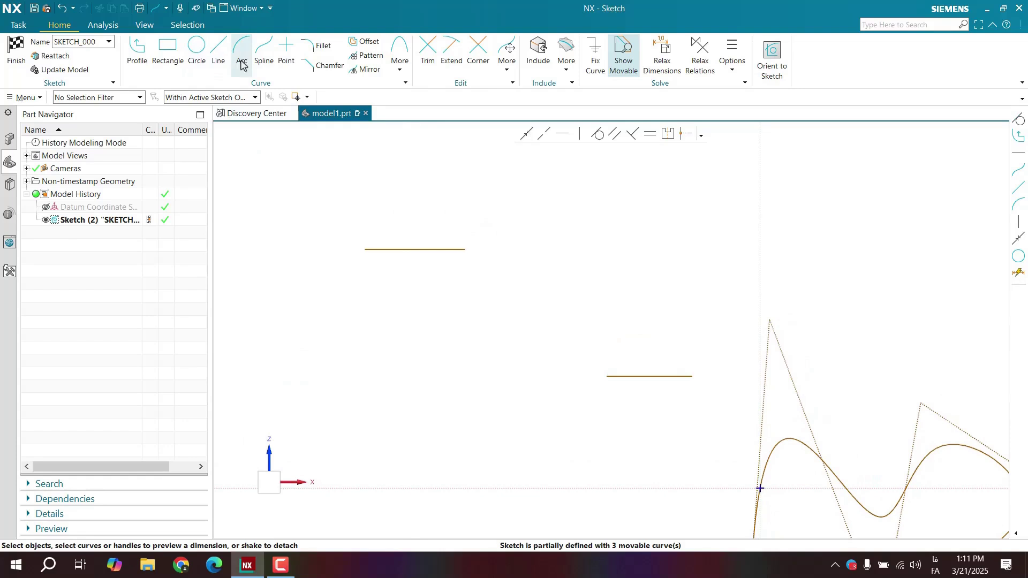
Start a Studio Spline with no start extension, from the upper line's end to the lower line's start
{"action": "left_click", "coordinate": [264, 58]}
{"action": "scroll", "coordinate": [368, 435], "scroll_direction": "down", "scroll_amount": 1}
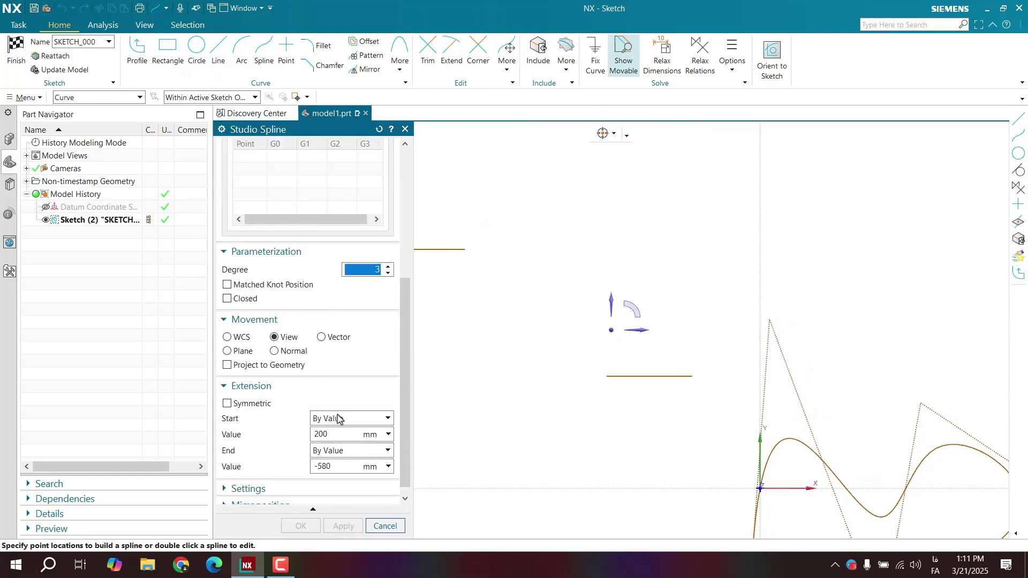
{"action": "left_click", "coordinate": [337, 418]}
{"action": "left_click", "coordinate": [343, 433]}
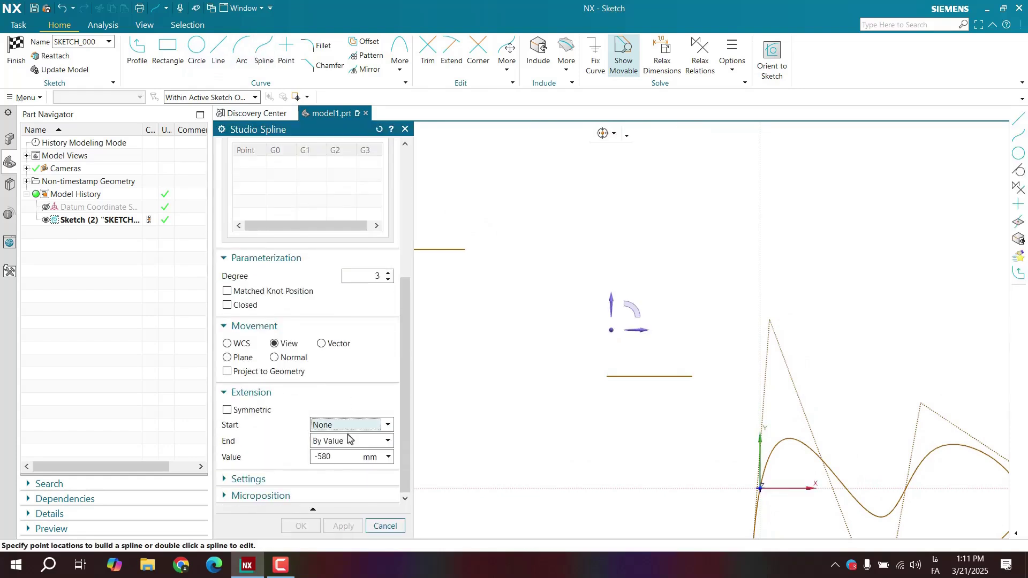
{"action": "left_click", "coordinate": [378, 130]}
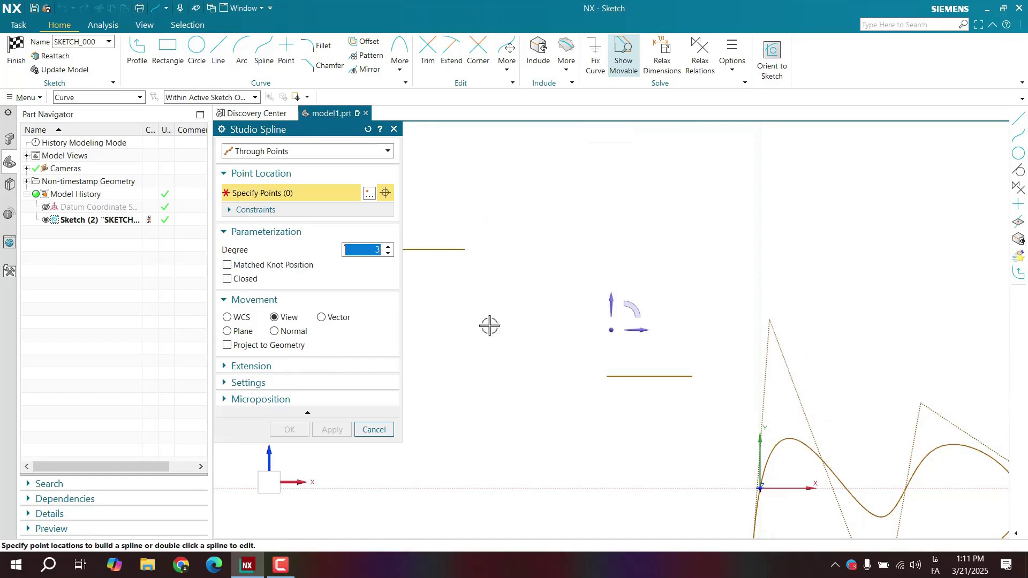
{"action": "left_click", "coordinate": [467, 250]}
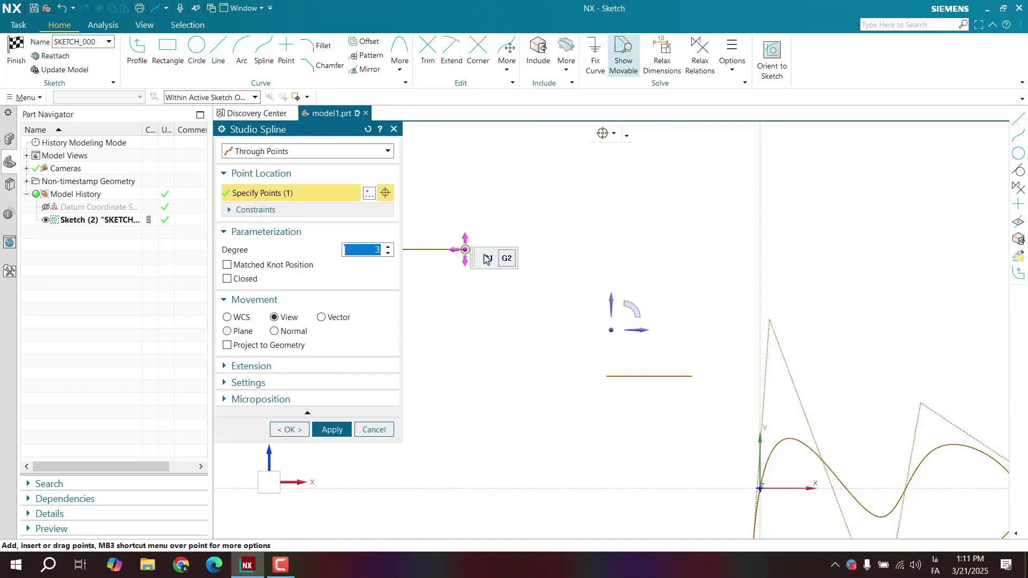
{"action": "left_click", "coordinate": [607, 377]}
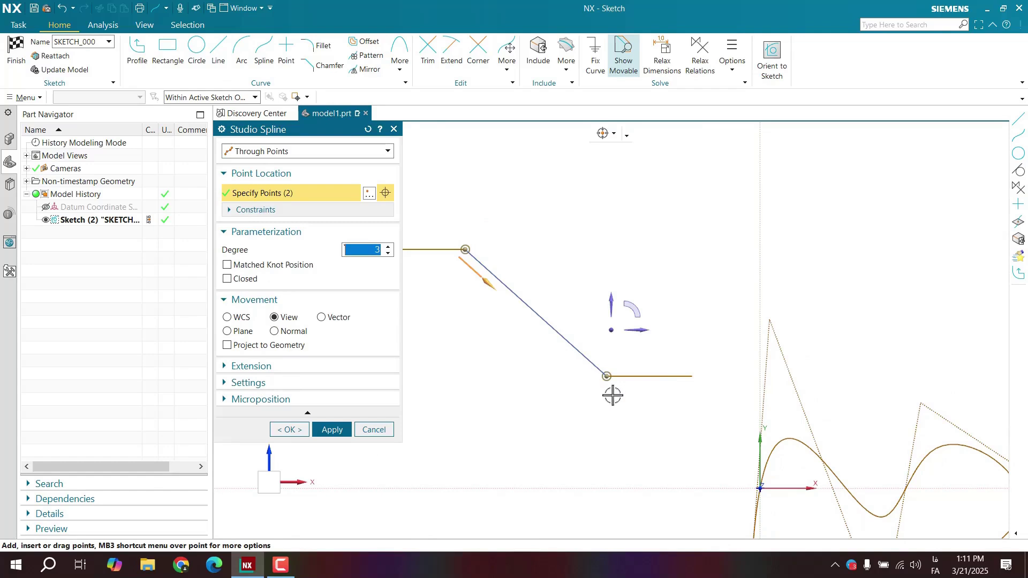
Try Infer G1 tangency on both spline end points, then clear the end continuity again
{"action": "right_click", "coordinate": [465, 250]}
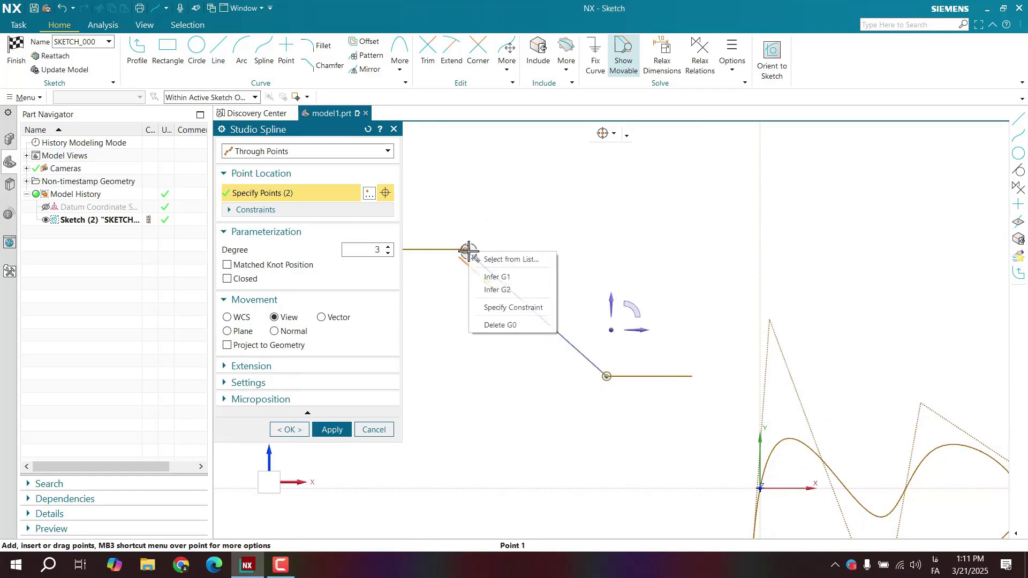
{"action": "left_click", "coordinate": [499, 277]}
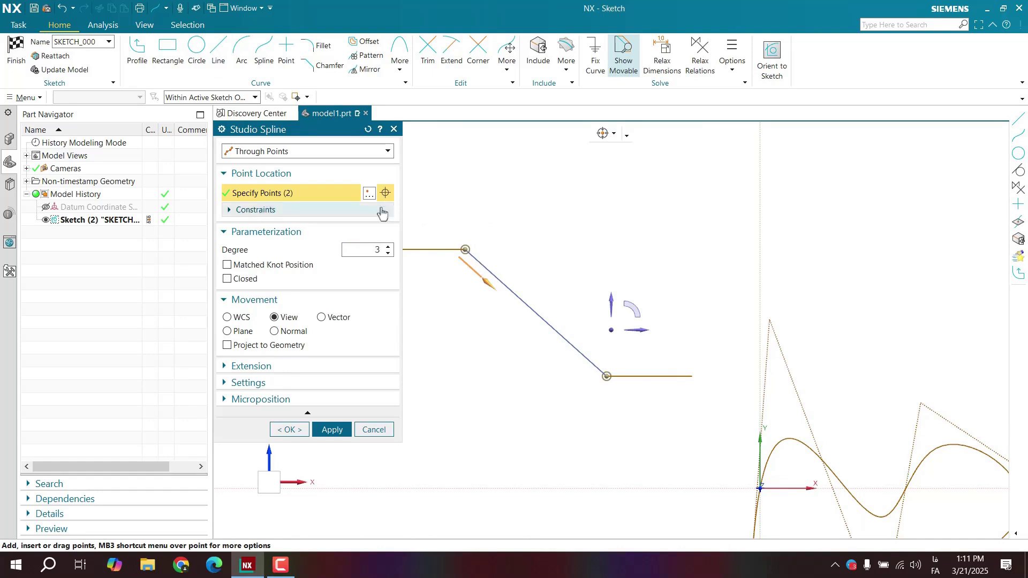
{"action": "right_click", "coordinate": [466, 251]}
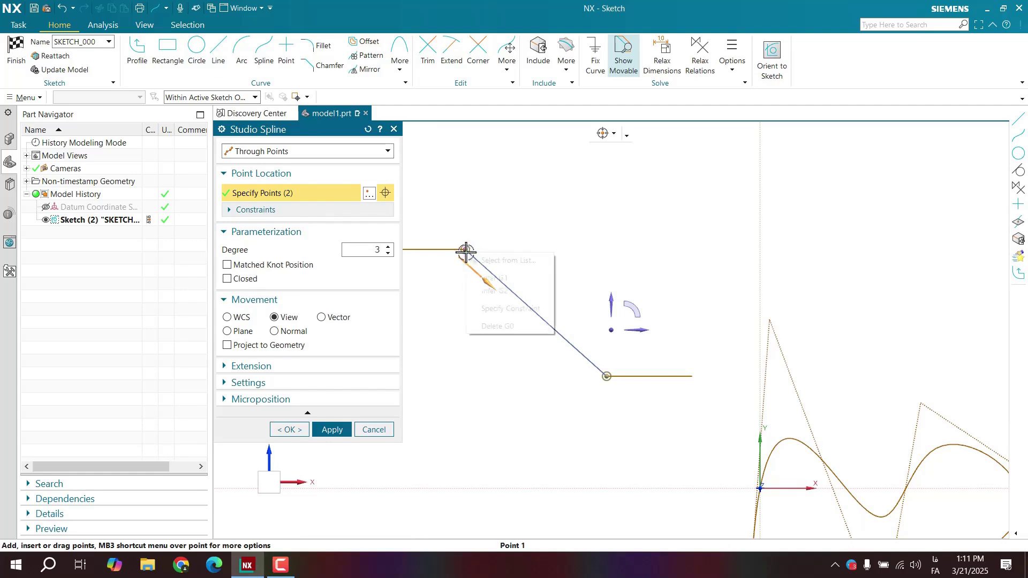
{"action": "left_click", "coordinate": [494, 280]}
{"action": "right_click", "coordinate": [608, 377]}
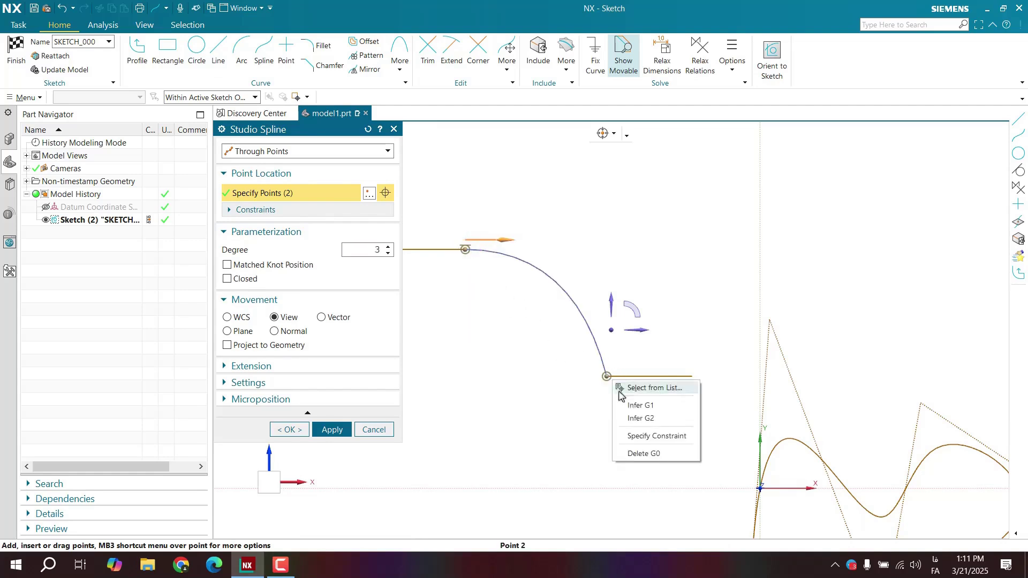
{"action": "left_click", "coordinate": [639, 406]}
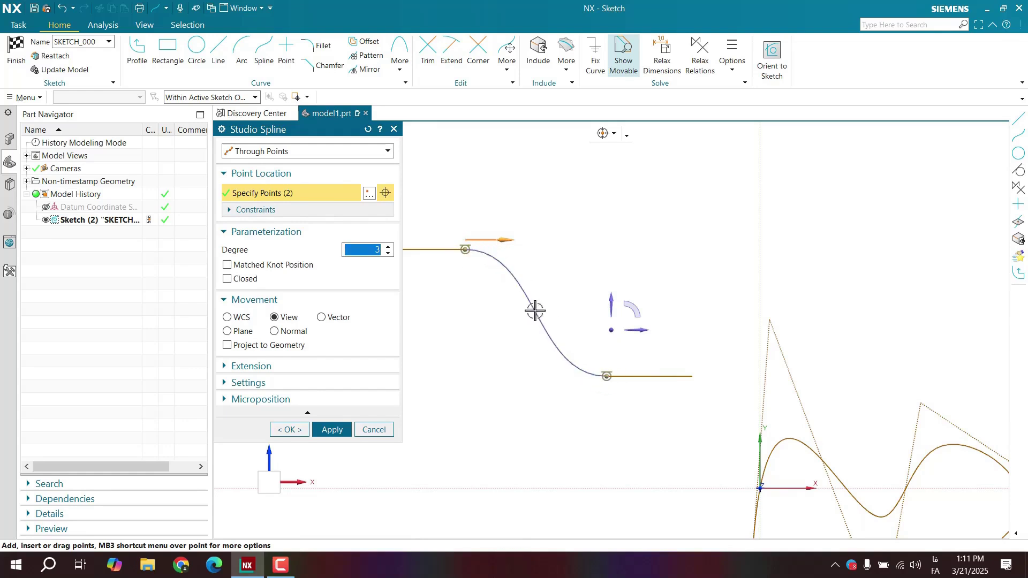
{"action": "right_click", "coordinate": [467, 245]}
{"action": "left_click", "coordinate": [496, 273]}
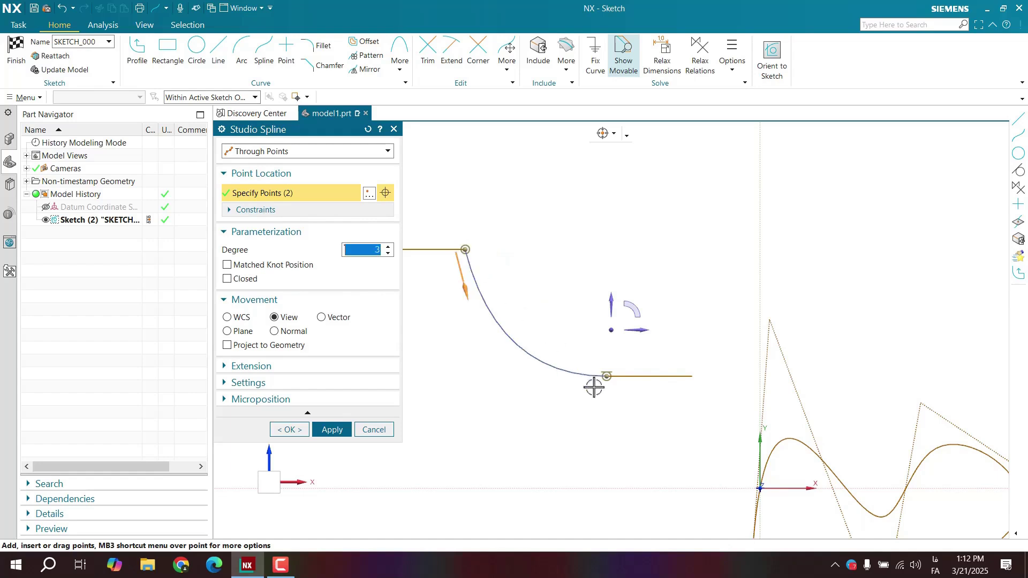
{"action": "right_click", "coordinate": [607, 376]}
{"action": "left_click", "coordinate": [640, 403]}
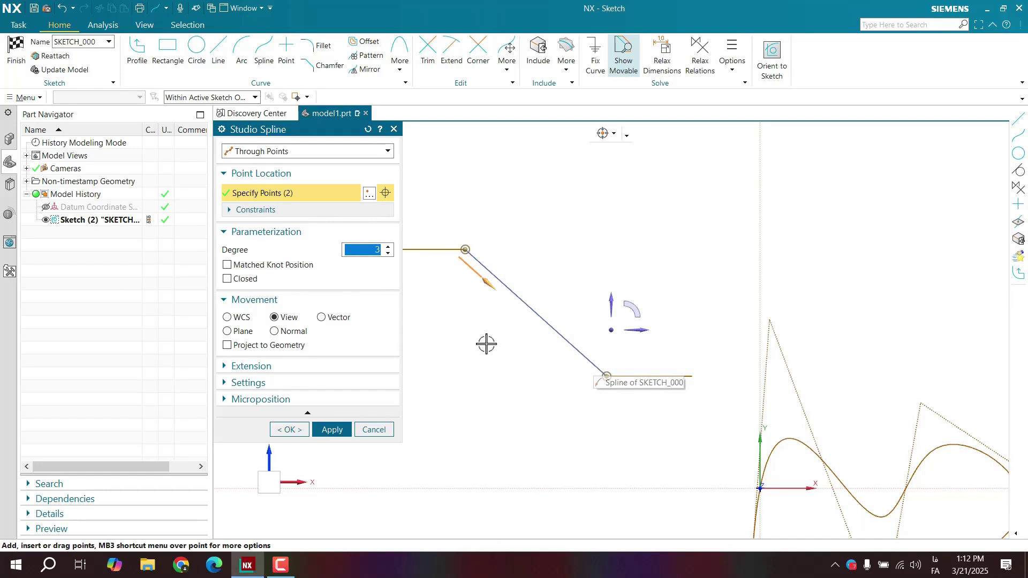
Select point 1 under Constraints, insert a point at the spline's midpoint, and drag it slightly
{"action": "left_click", "coordinate": [252, 210]}
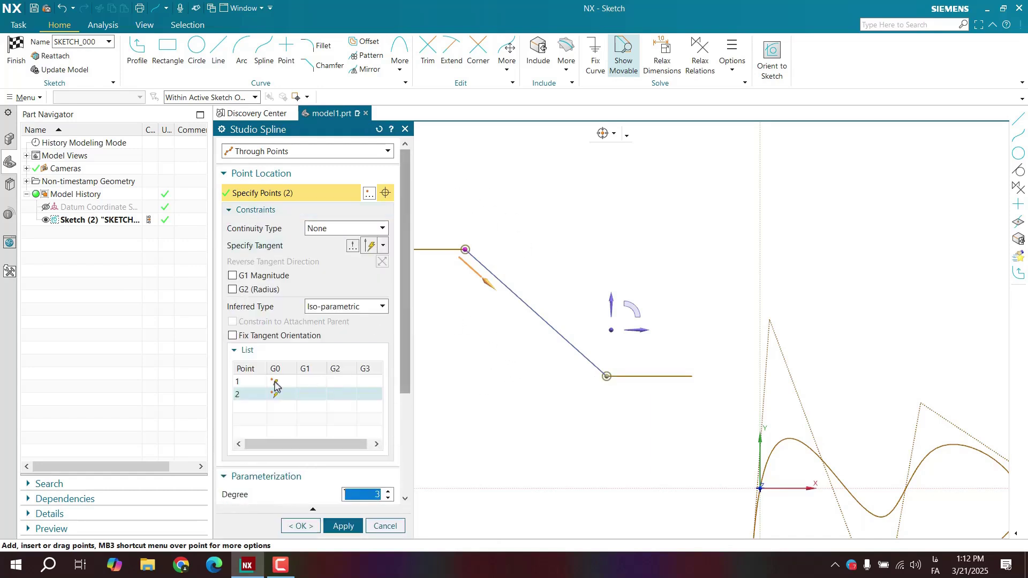
{"action": "left_click", "coordinate": [256, 382]}
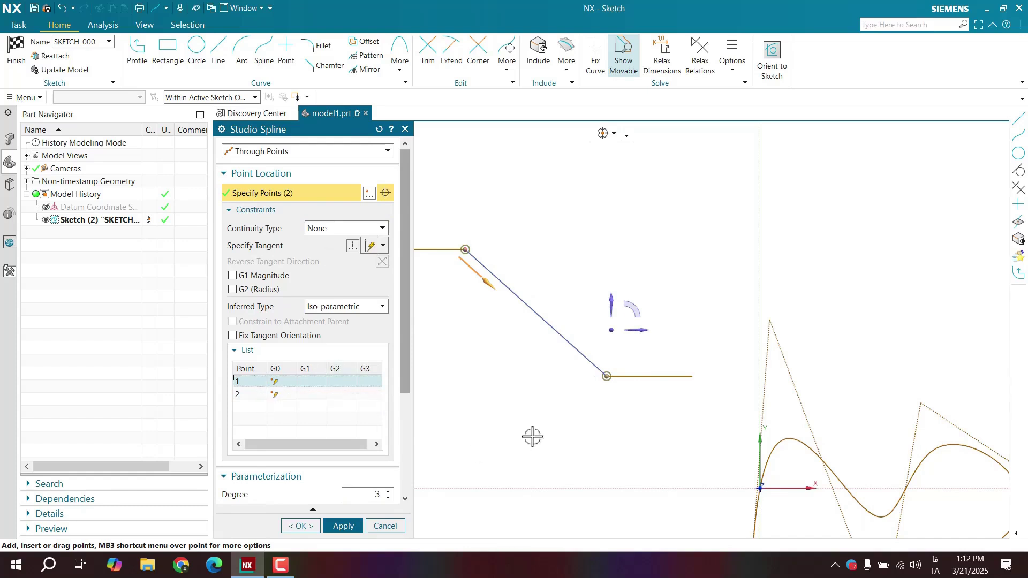
{"action": "left_click", "coordinate": [537, 324]}
{"action": "mouse_move", "coordinate": [536, 313]}
{"action": "left_mouse_down"}
{"action": "mouse_move", "coordinate": [500, 353]}
{"action": "mouse_move", "coordinate": [536, 320]}
{"action": "left_mouse_up"}
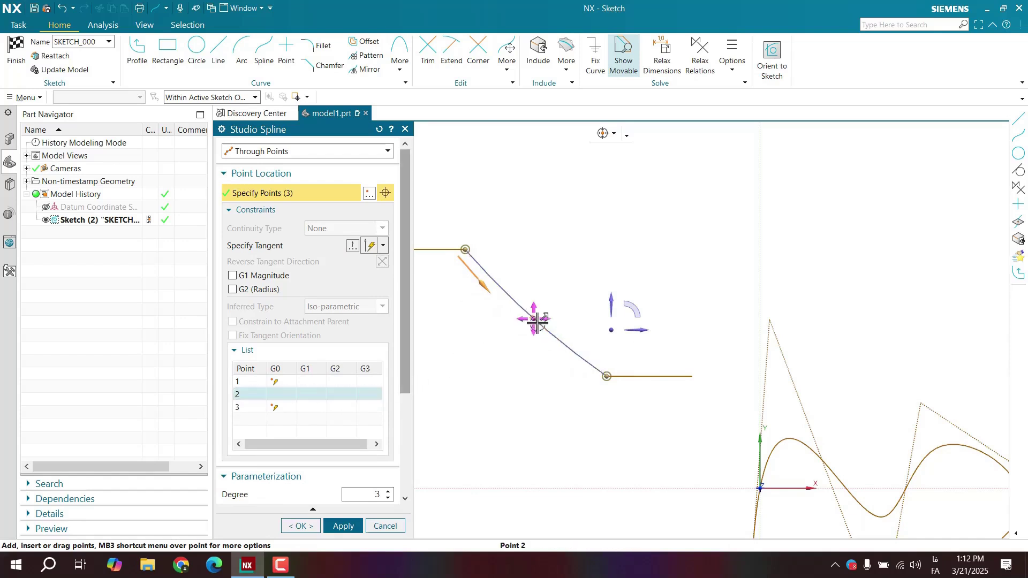
{"action": "mouse_move", "coordinate": [537, 321]}
{"action": "left_mouse_down"}
{"action": "mouse_move", "coordinate": [551, 332]}
{"action": "mouse_move", "coordinate": [532, 316]}
{"action": "left_mouse_up"}
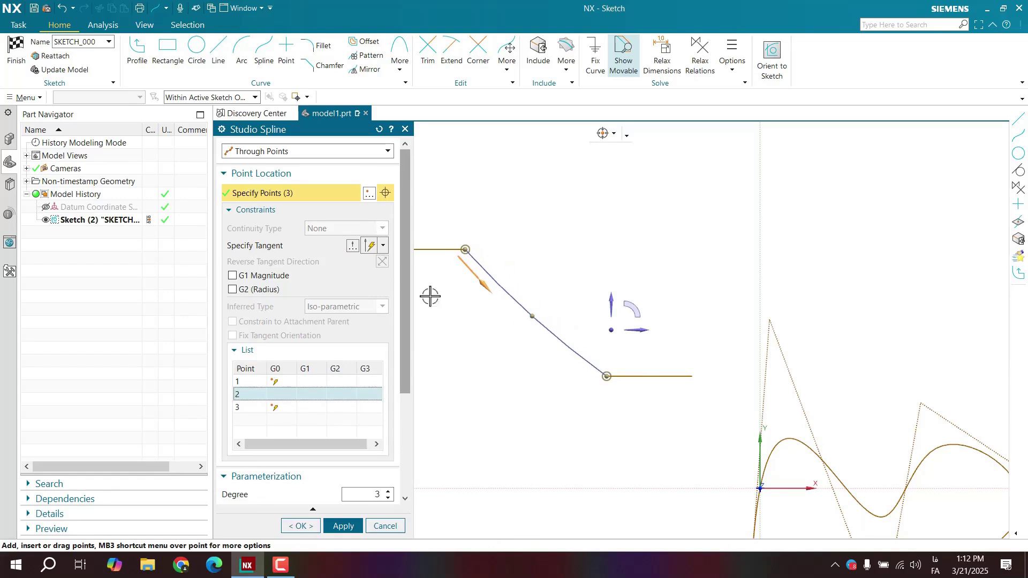
Set point 1 of the spline to G1 (Tangent) continuity
{"action": "left_click", "coordinate": [297, 384]}
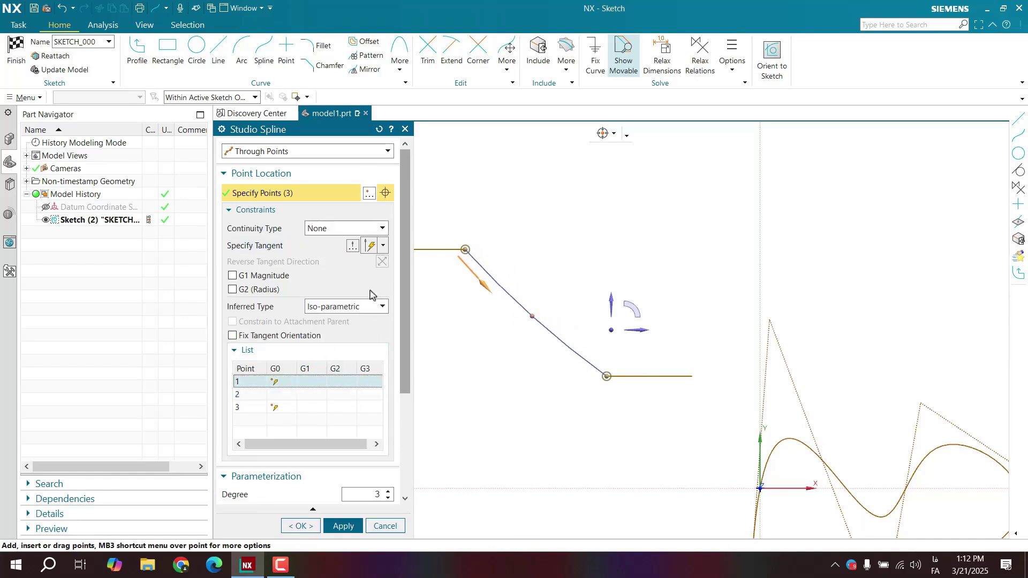
{"action": "mouse_move", "coordinate": [461, 271]}
{"action": "middle_mouse_down", "text": "shift"}
{"action": "mouse_move", "coordinate": [477, 305]}
{"action": "mouse_move", "coordinate": [540, 280]}
{"action": "middle_mouse_up", "text": "shift"}
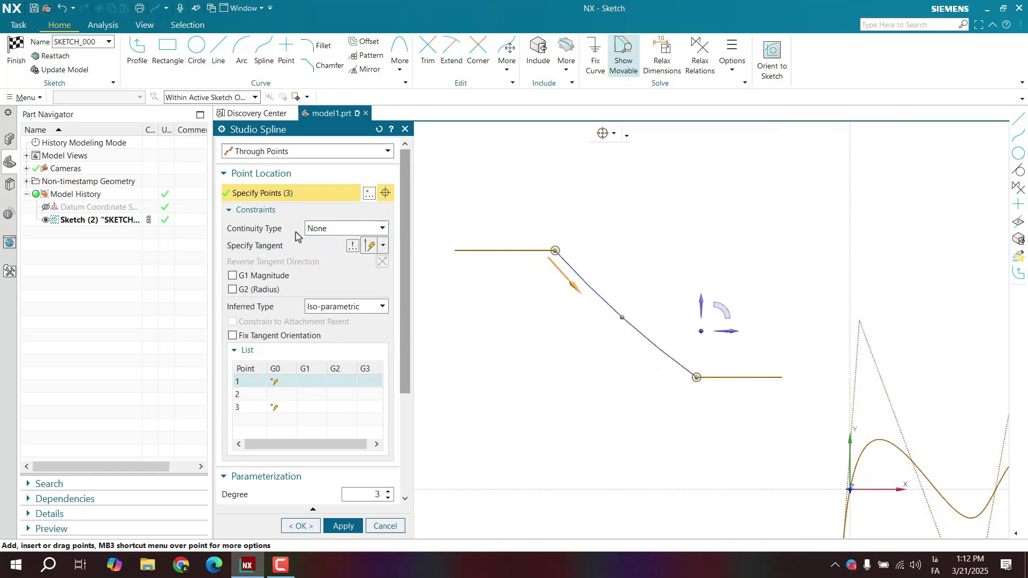
{"action": "left_click", "coordinate": [328, 230]}
{"action": "left_click", "coordinate": [342, 253]}
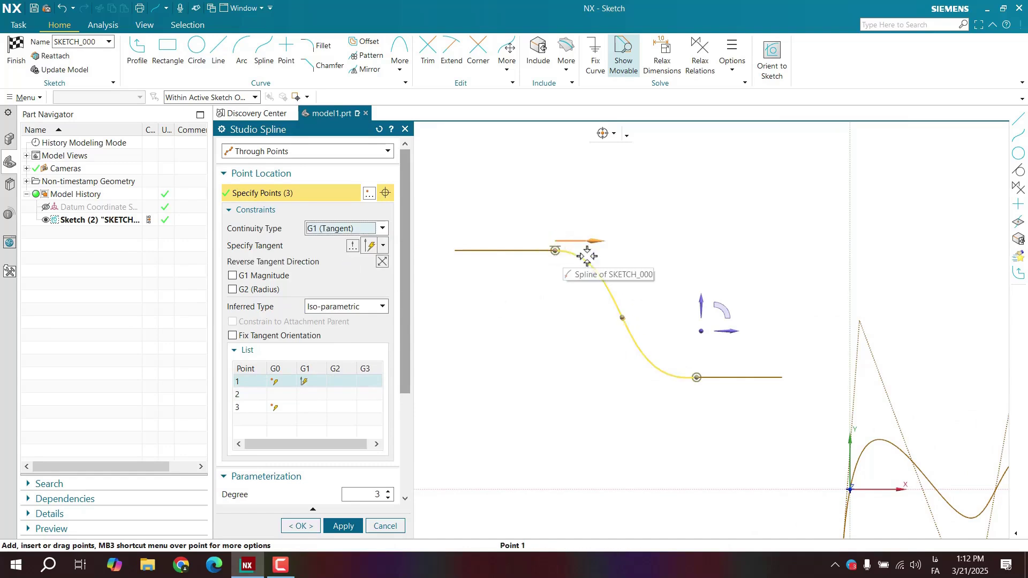
Set point 3 to G1 (Tangent) and drag point 2 to form an S-curve
{"action": "left_click", "coordinate": [278, 408]}
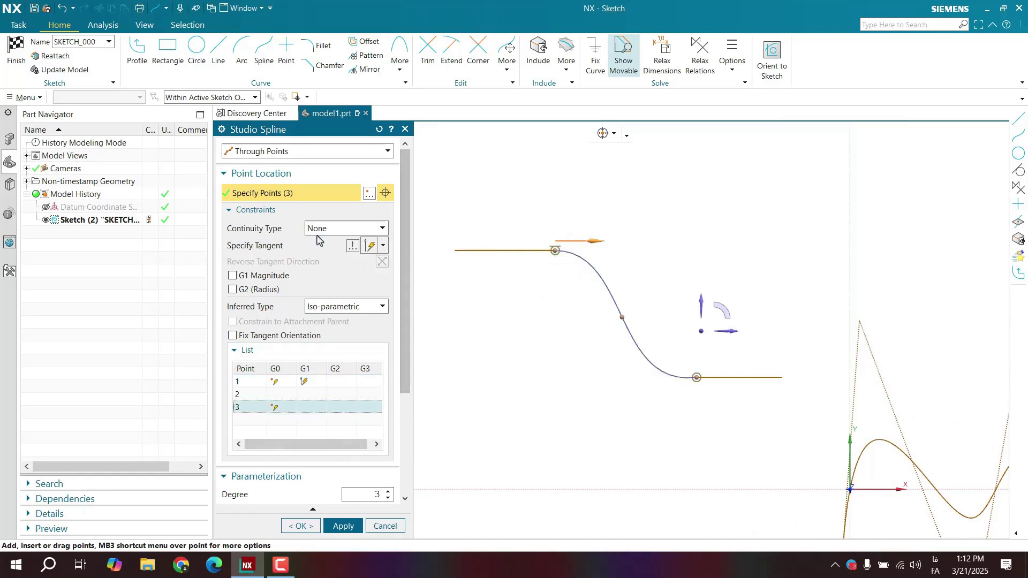
{"action": "left_click", "coordinate": [348, 229]}
{"action": "left_click", "coordinate": [332, 266]}
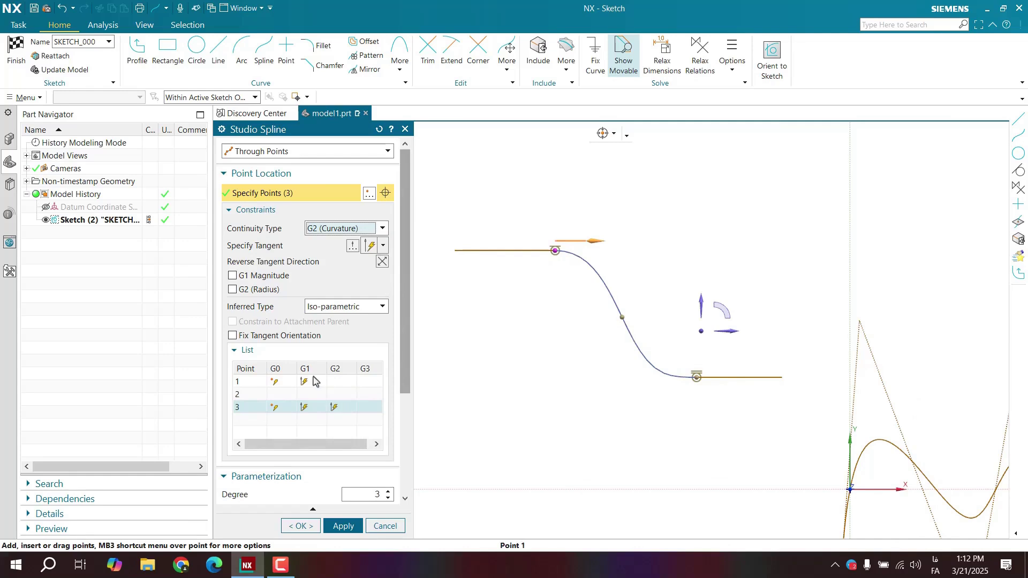
{"action": "left_click", "coordinate": [329, 230]}
{"action": "left_click", "coordinate": [332, 254]}
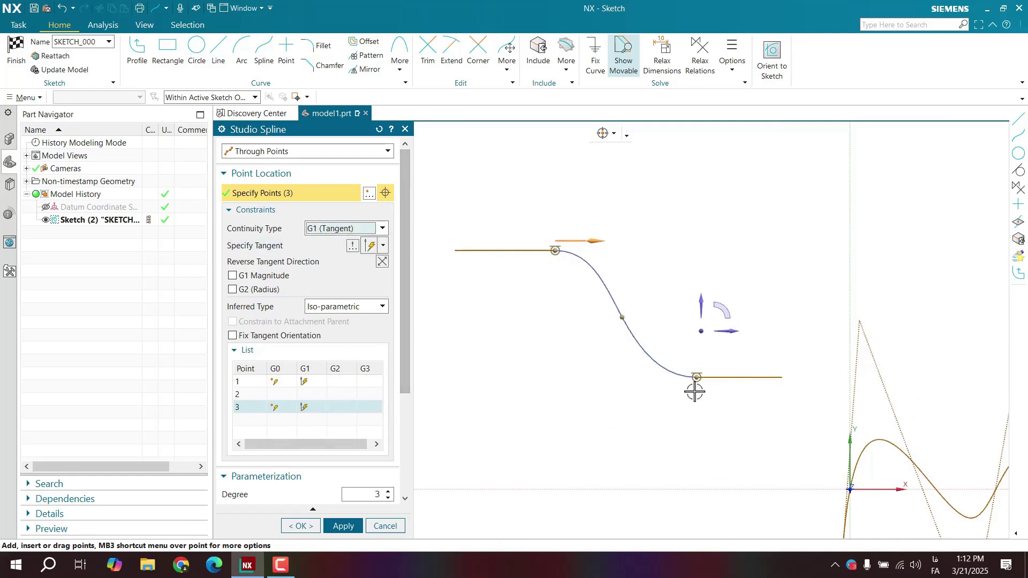
{"action": "mouse_move", "coordinate": [623, 316]}
{"action": "left_mouse_down"}
{"action": "mouse_move", "coordinate": [654, 297]}
{"action": "mouse_move", "coordinate": [650, 312]}
{"action": "mouse_move", "coordinate": [580, 352]}
{"action": "mouse_move", "coordinate": [603, 333]}
{"action": "mouse_move", "coordinate": [527, 302]}
{"action": "mouse_move", "coordinate": [525, 381]}
{"action": "mouse_move", "coordinate": [690, 486]}
{"action": "mouse_move", "coordinate": [768, 413]}
{"action": "mouse_move", "coordinate": [682, 323]}
{"action": "mouse_move", "coordinate": [619, 322]}
{"action": "left_mouse_up"}
Delete the middle spline point and set G2 (Curvature) continuity at points 2 and 1
{"action": "right_click", "coordinate": [621, 322]}
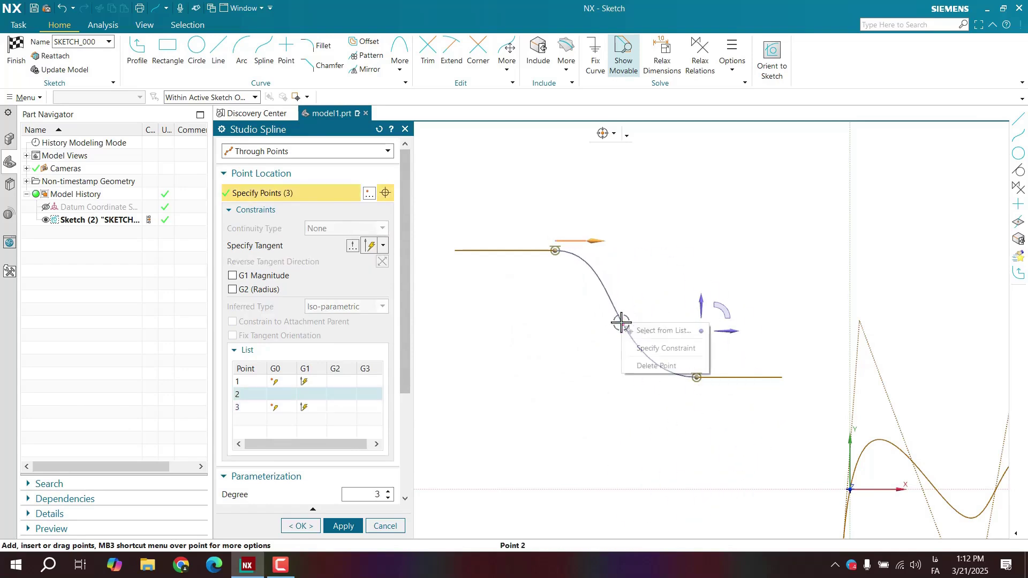
{"action": "left_click", "coordinate": [649, 366]}
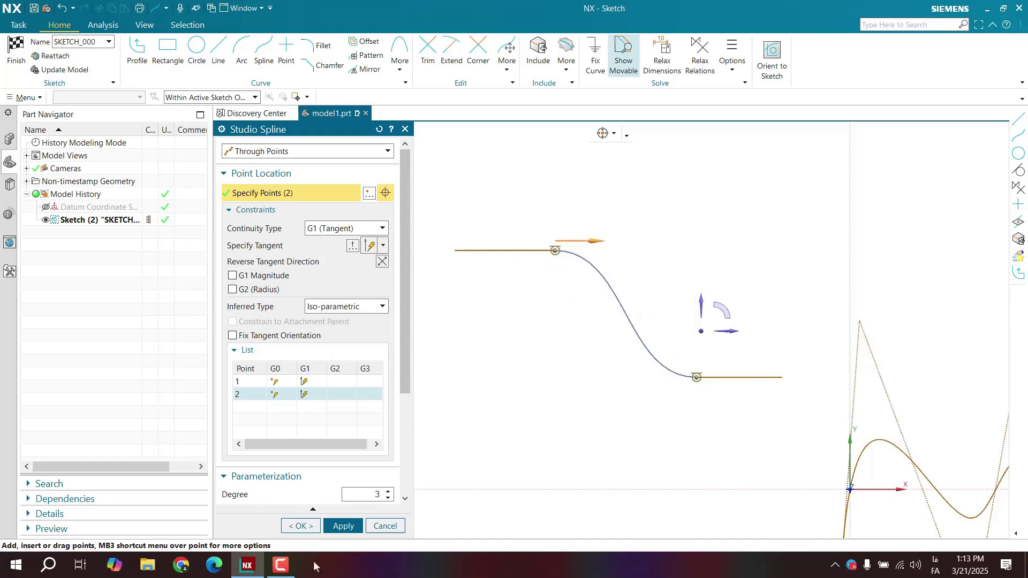
{"action": "left_click", "coordinate": [343, 229]}
{"action": "left_click", "coordinate": [331, 277]}
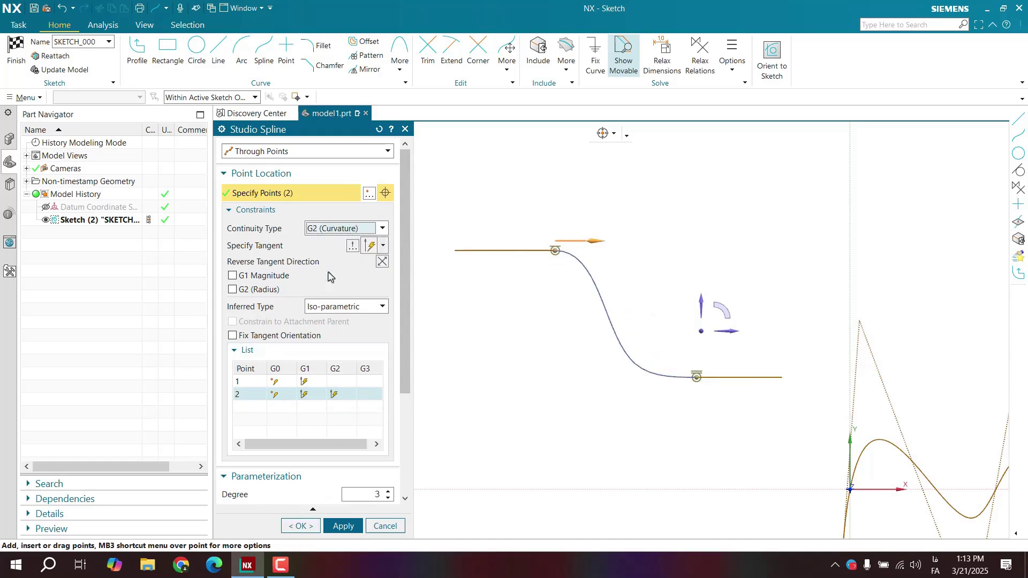
{"action": "left_click", "coordinate": [321, 381]}
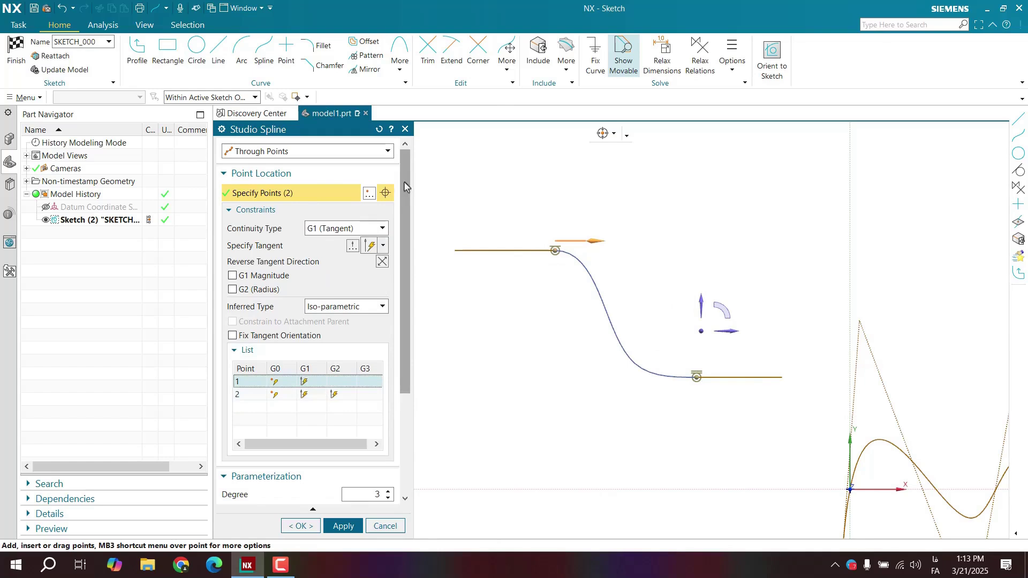
{"action": "left_click", "coordinate": [340, 228]}
{"action": "left_click", "coordinate": [331, 276]}
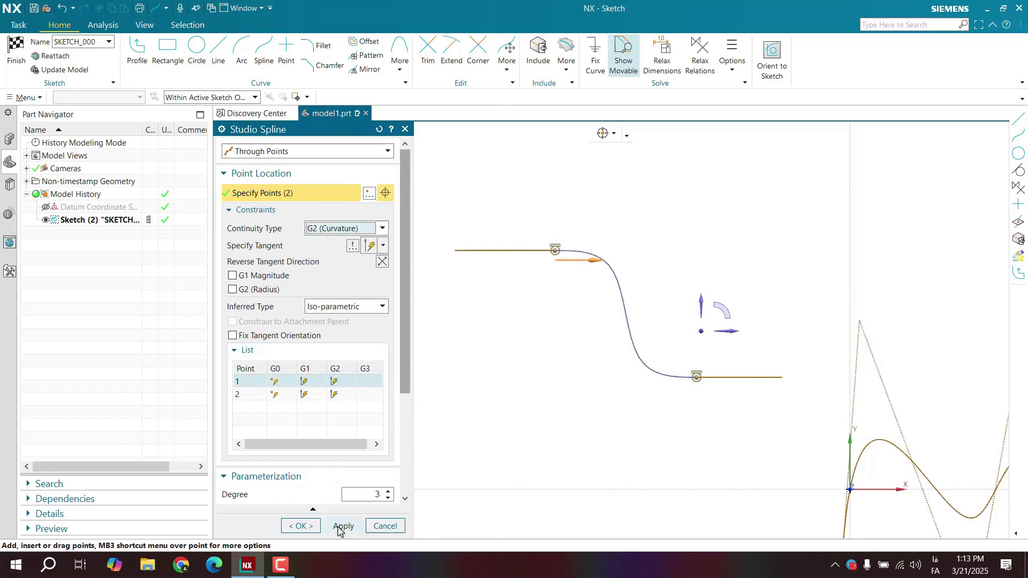
Confirm the two-point G2 bridge spline with OK
{"action": "left_click", "coordinate": [312, 526]}
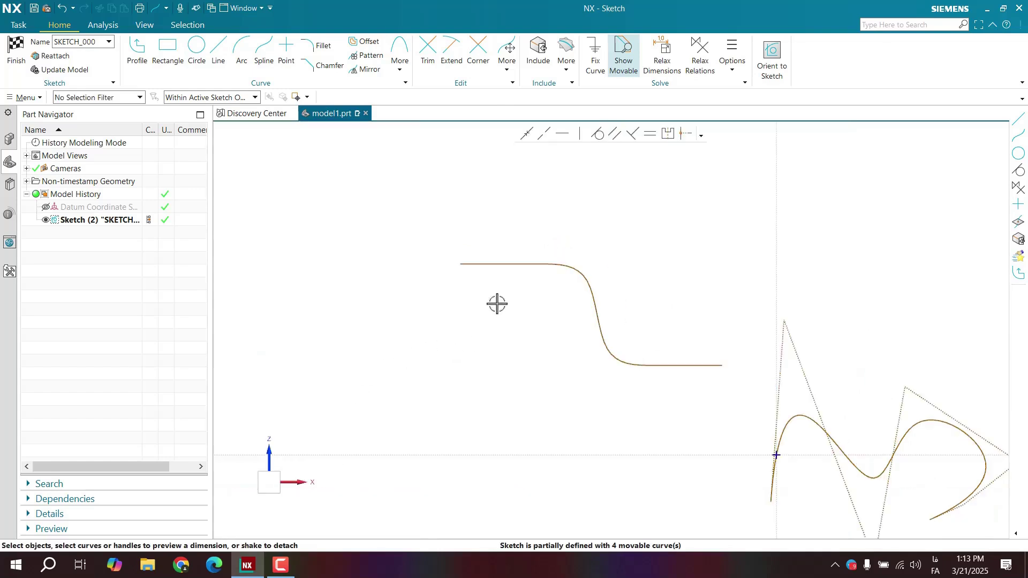
{"action": "scroll", "coordinate": [496, 303], "scroll_direction": "down", "scroll_amount": 1}
{"action": "mouse_move", "coordinate": [616, 319]}
{"action": "middle_mouse_down", "text": "shift"}
{"action": "mouse_move", "coordinate": [402, 413]}
{"action": "mouse_move", "coordinate": [452, 420]}
{"action": "mouse_move", "coordinate": [621, 313]}
{"action": "middle_mouse_up", "text": "shift"}
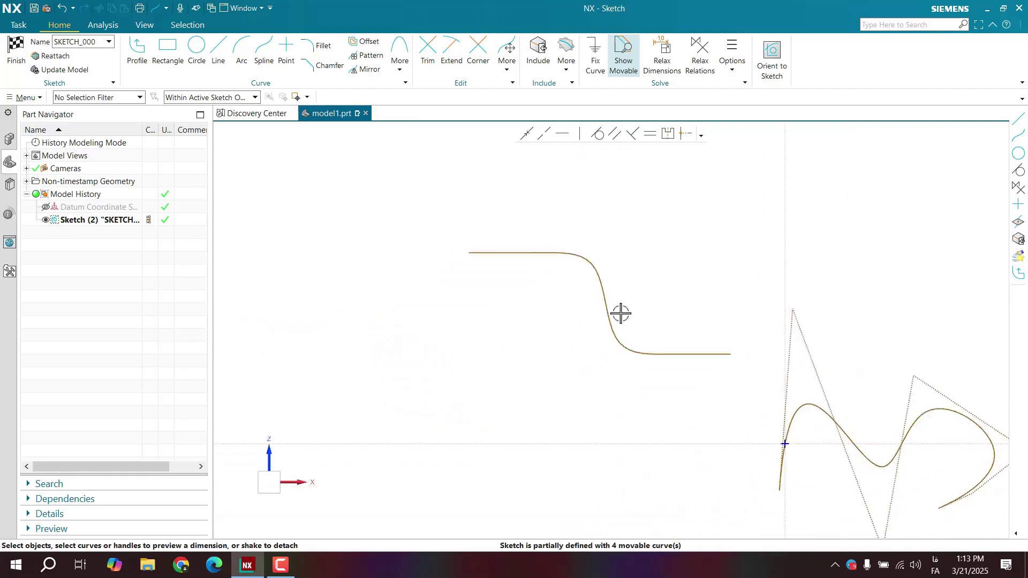
Create a Through Points spline with four wave points below the other curves
{"action": "left_click", "coordinate": [263, 51]}
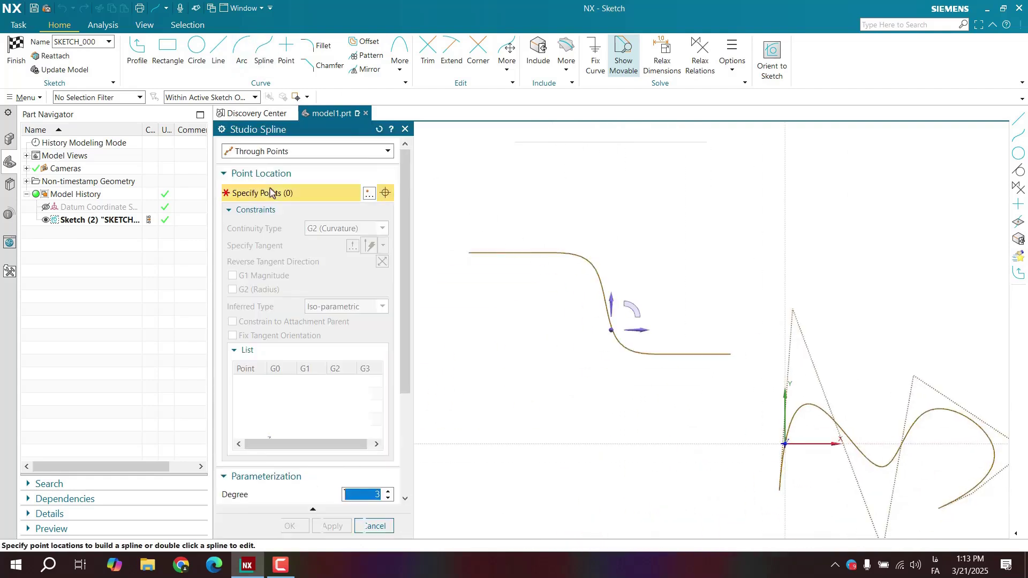
{"action": "left_click", "coordinate": [275, 152]}
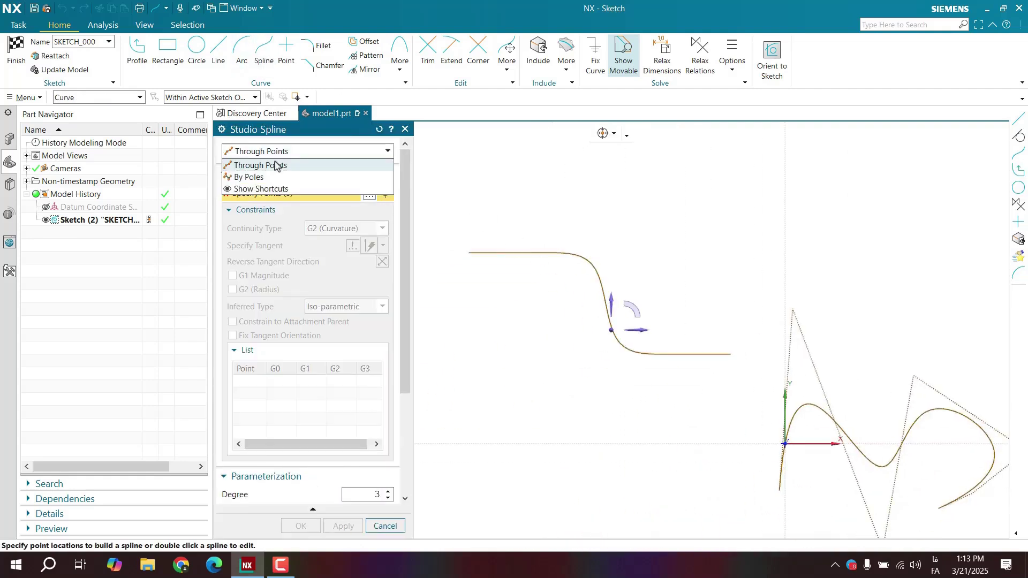
{"action": "left_click", "coordinate": [275, 177]}
{"action": "mouse_move", "coordinate": [755, 220]}
{"action": "middle_mouse_down", "text": "shift"}
{"action": "mouse_move", "coordinate": [751, 239]}
{"action": "mouse_move", "coordinate": [518, 184]}
{"action": "mouse_move", "coordinate": [453, 353]}
{"action": "middle_mouse_up", "text": "shift"}
{"action": "left_click", "coordinate": [308, 151]}
{"action": "left_click", "coordinate": [275, 164]}
{"action": "left_click", "coordinate": [588, 355]}
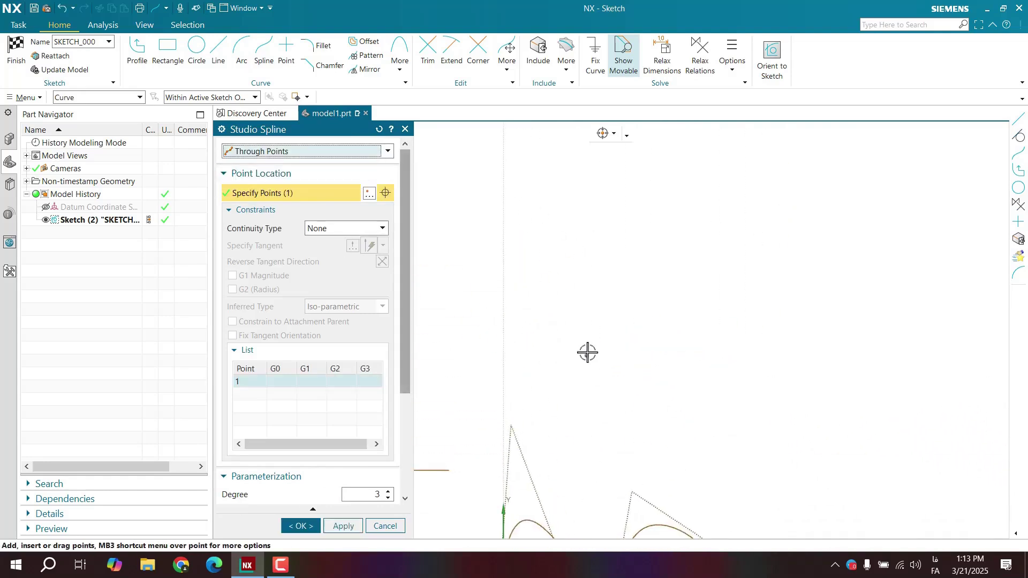
{"action": "left_click", "coordinate": [622, 316]}
{"action": "left_click", "coordinate": [698, 393]}
{"action": "left_click", "coordinate": [785, 390]}
{"action": "middle_click_drag", "start_coordinate": [638, 243], "coordinate": [574, 374], "text": "shift"}
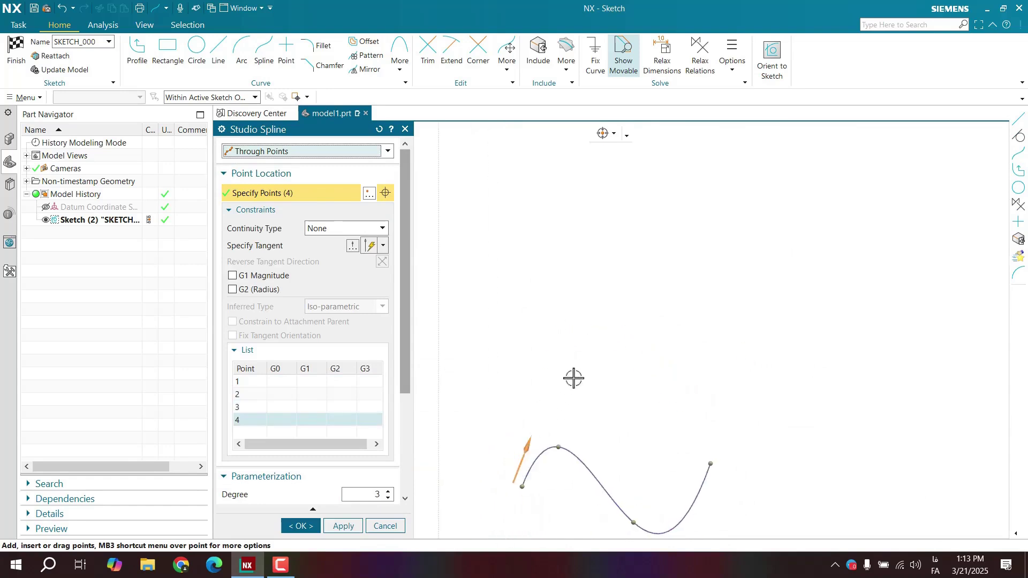
{"action": "middle_click", "coordinate": [574, 372]}
Start a new Studio Spline of type By Poles
{"action": "left_click", "coordinate": [264, 49]}
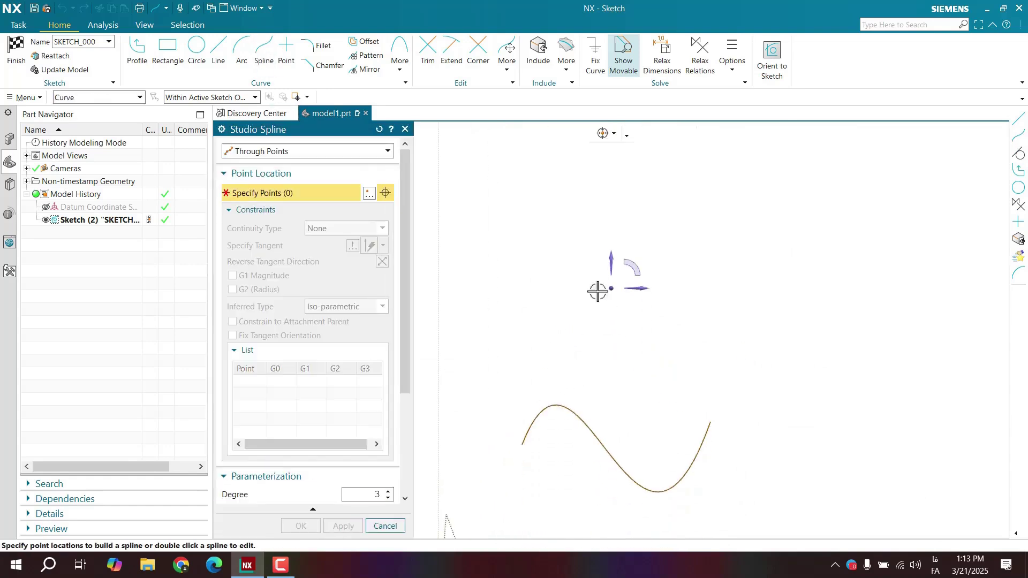
{"action": "left_click", "coordinate": [308, 151]}
{"action": "left_click", "coordinate": [291, 176]}
Place five poles in a zigzag above the wave and confirm the By Poles spline
{"action": "left_click", "coordinate": [490, 325]}
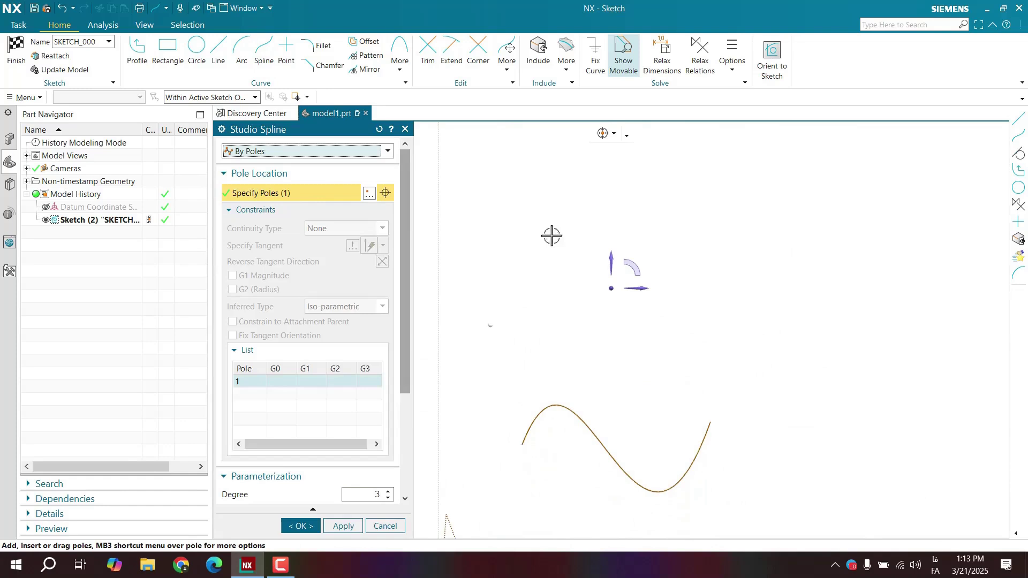
{"action": "left_click", "coordinate": [551, 236]}
{"action": "left_click", "coordinate": [613, 376]}
{"action": "left_click", "coordinate": [674, 246]}
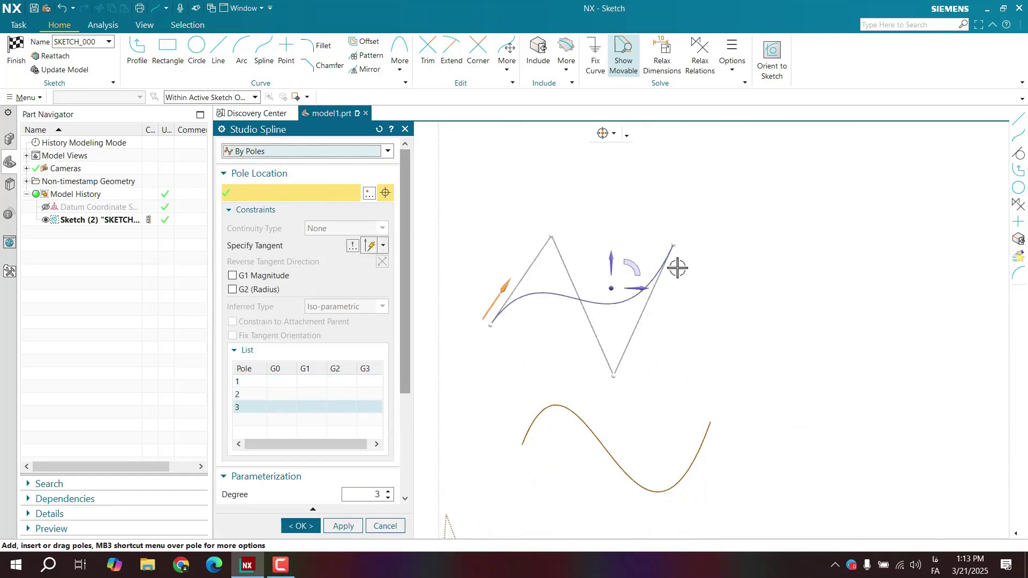
{"action": "left_click", "coordinate": [760, 338]}
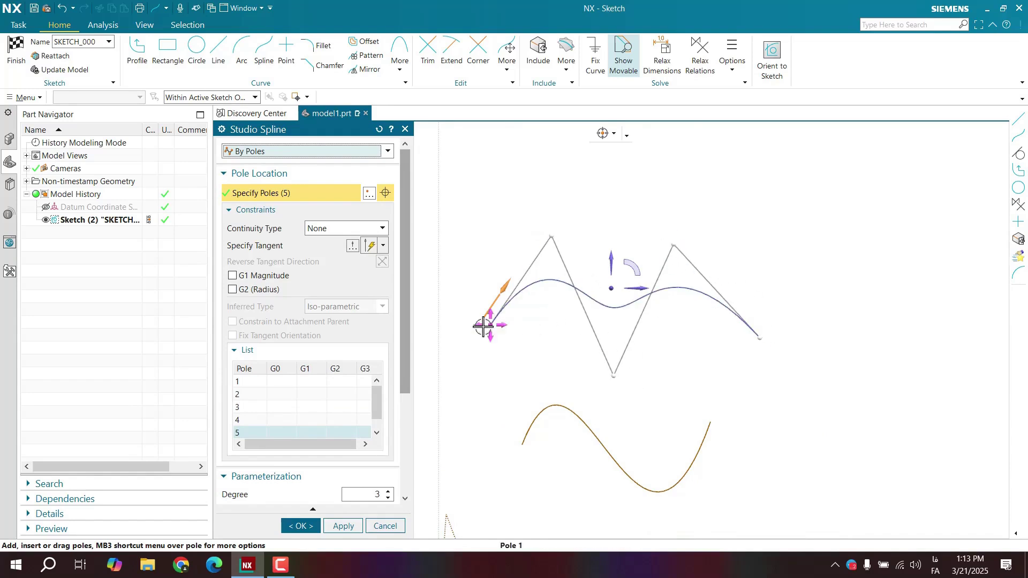
{"action": "left_click", "coordinate": [303, 526]}
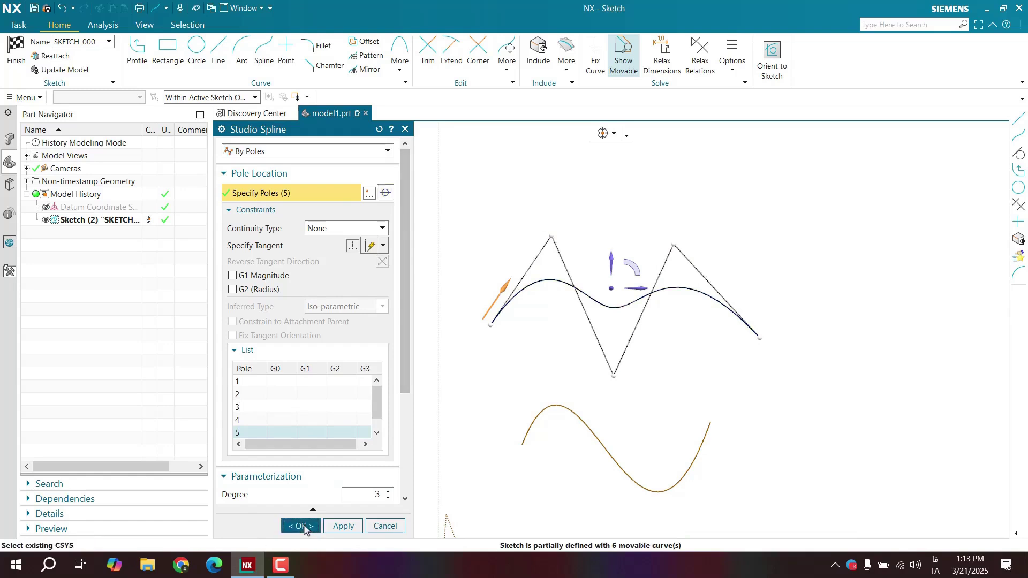
{"action": "middle_click_drag", "start_coordinate": [620, 336], "coordinate": [580, 294], "text": "shift"}
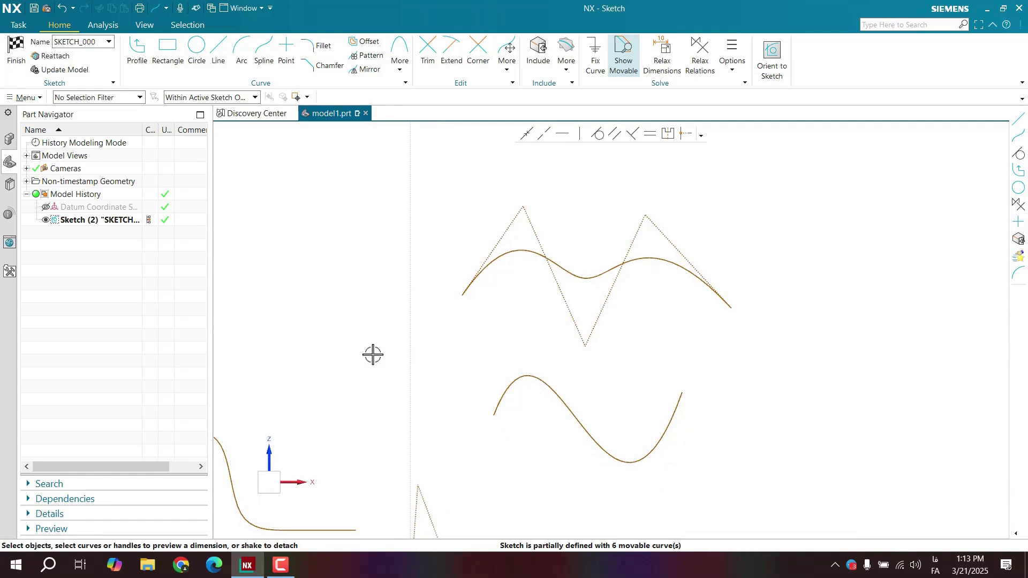